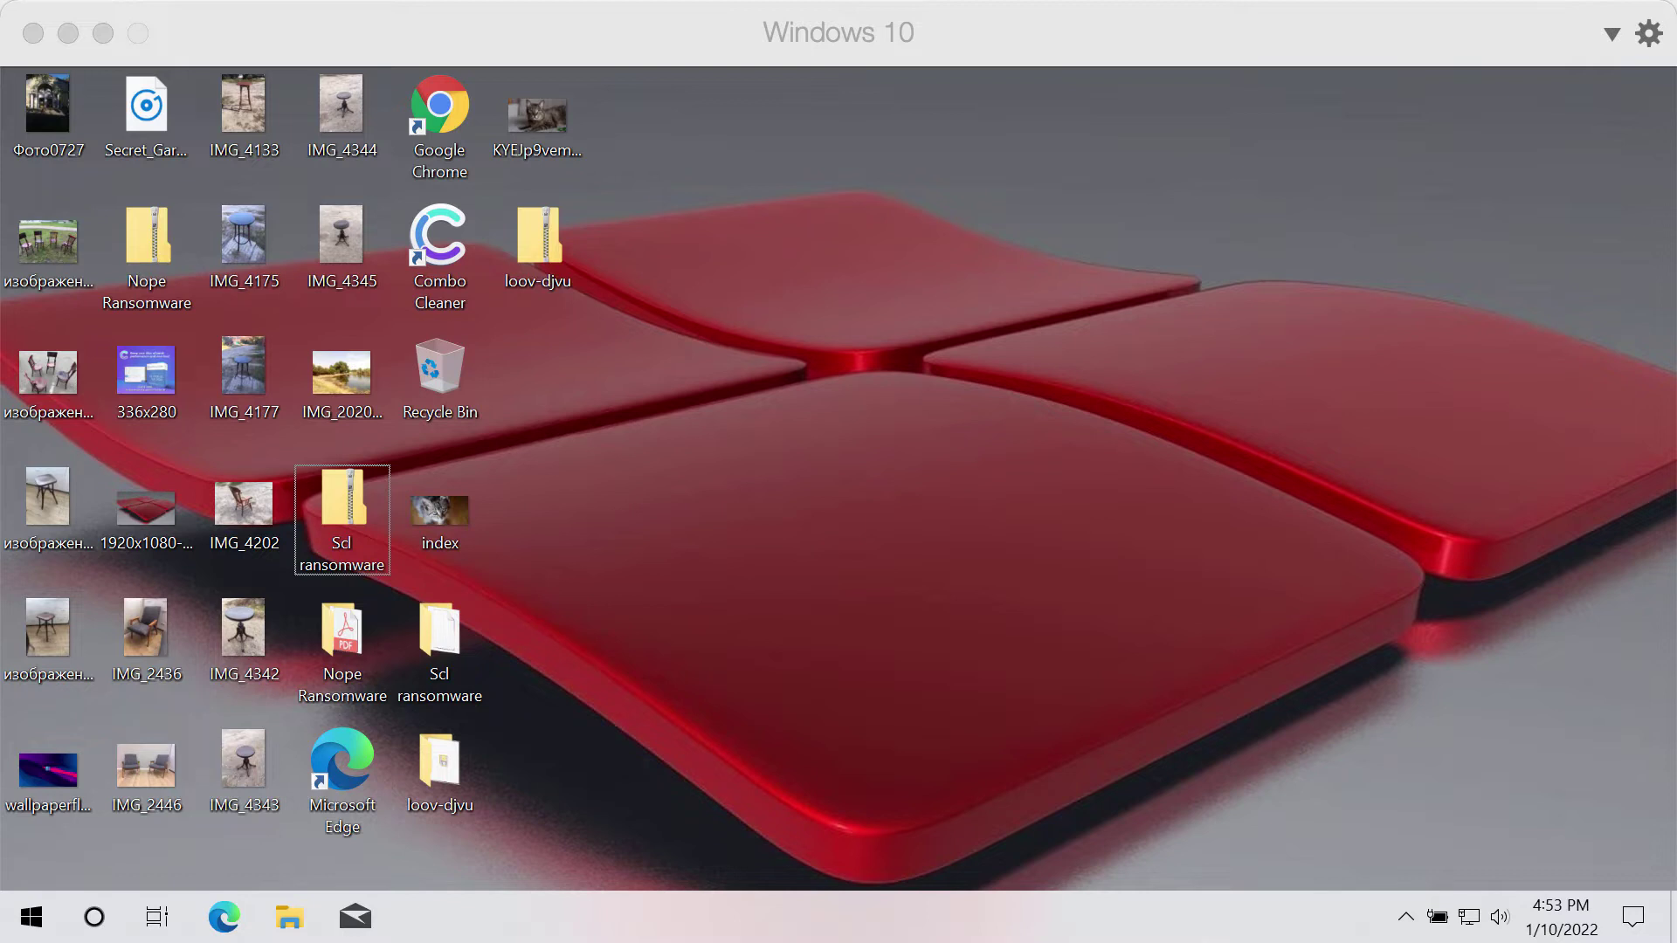
Step: In the virtual machine, view and close the IMG_4175 photo and the wallpaperflare image
click(754, 591)
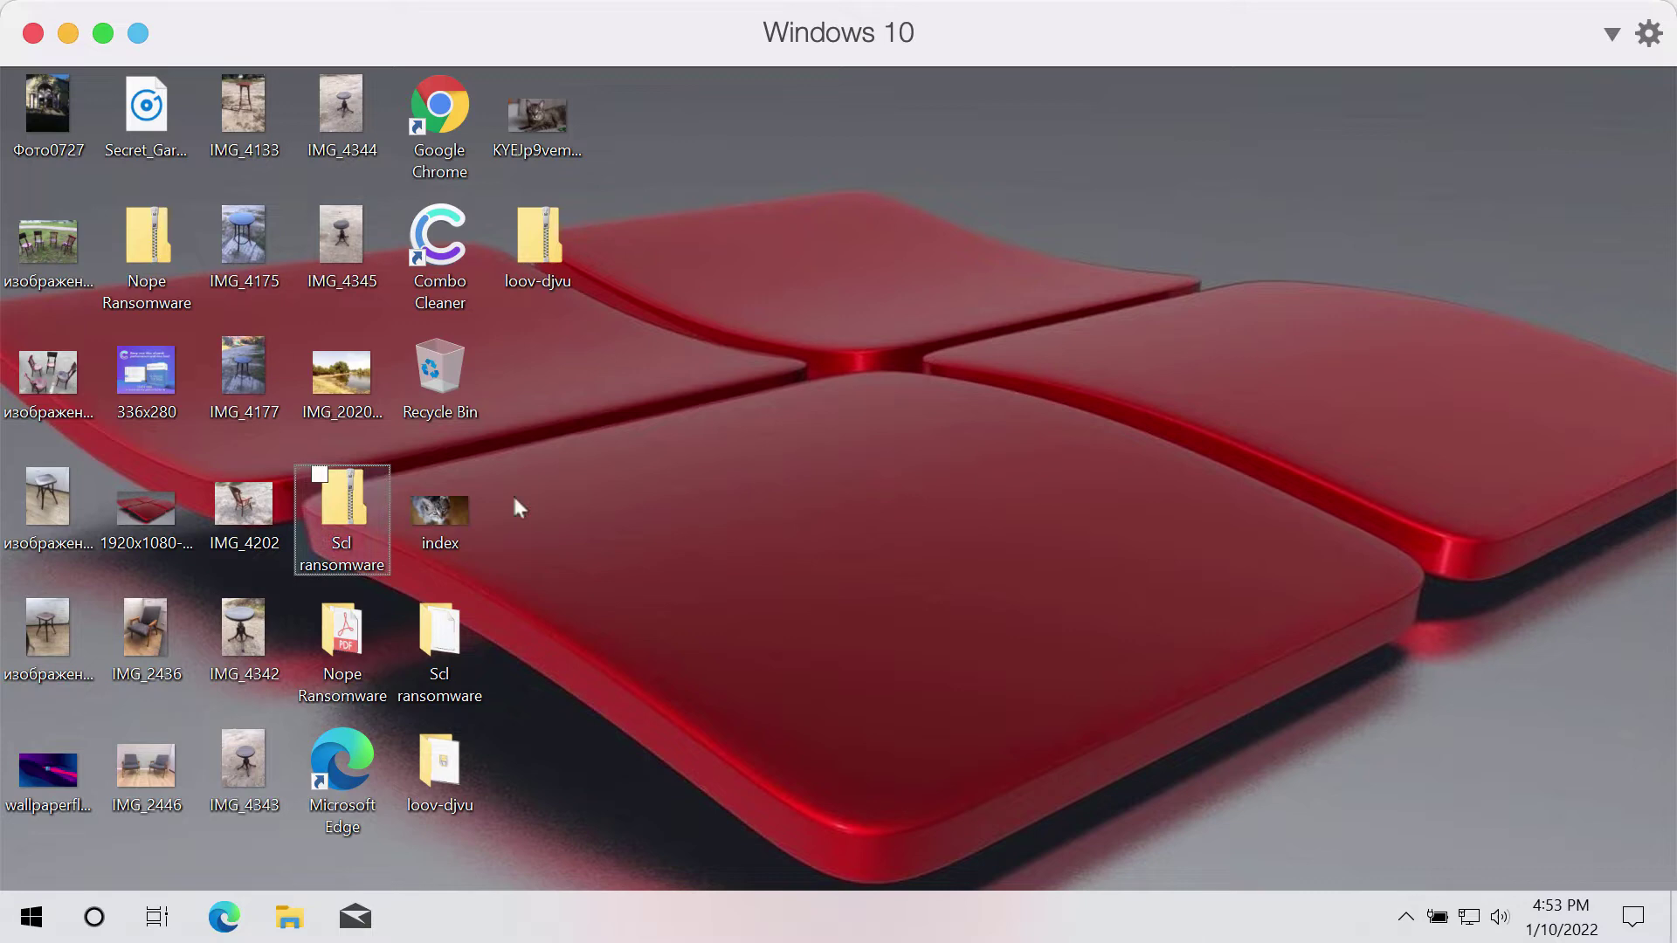
double_click(243, 254)
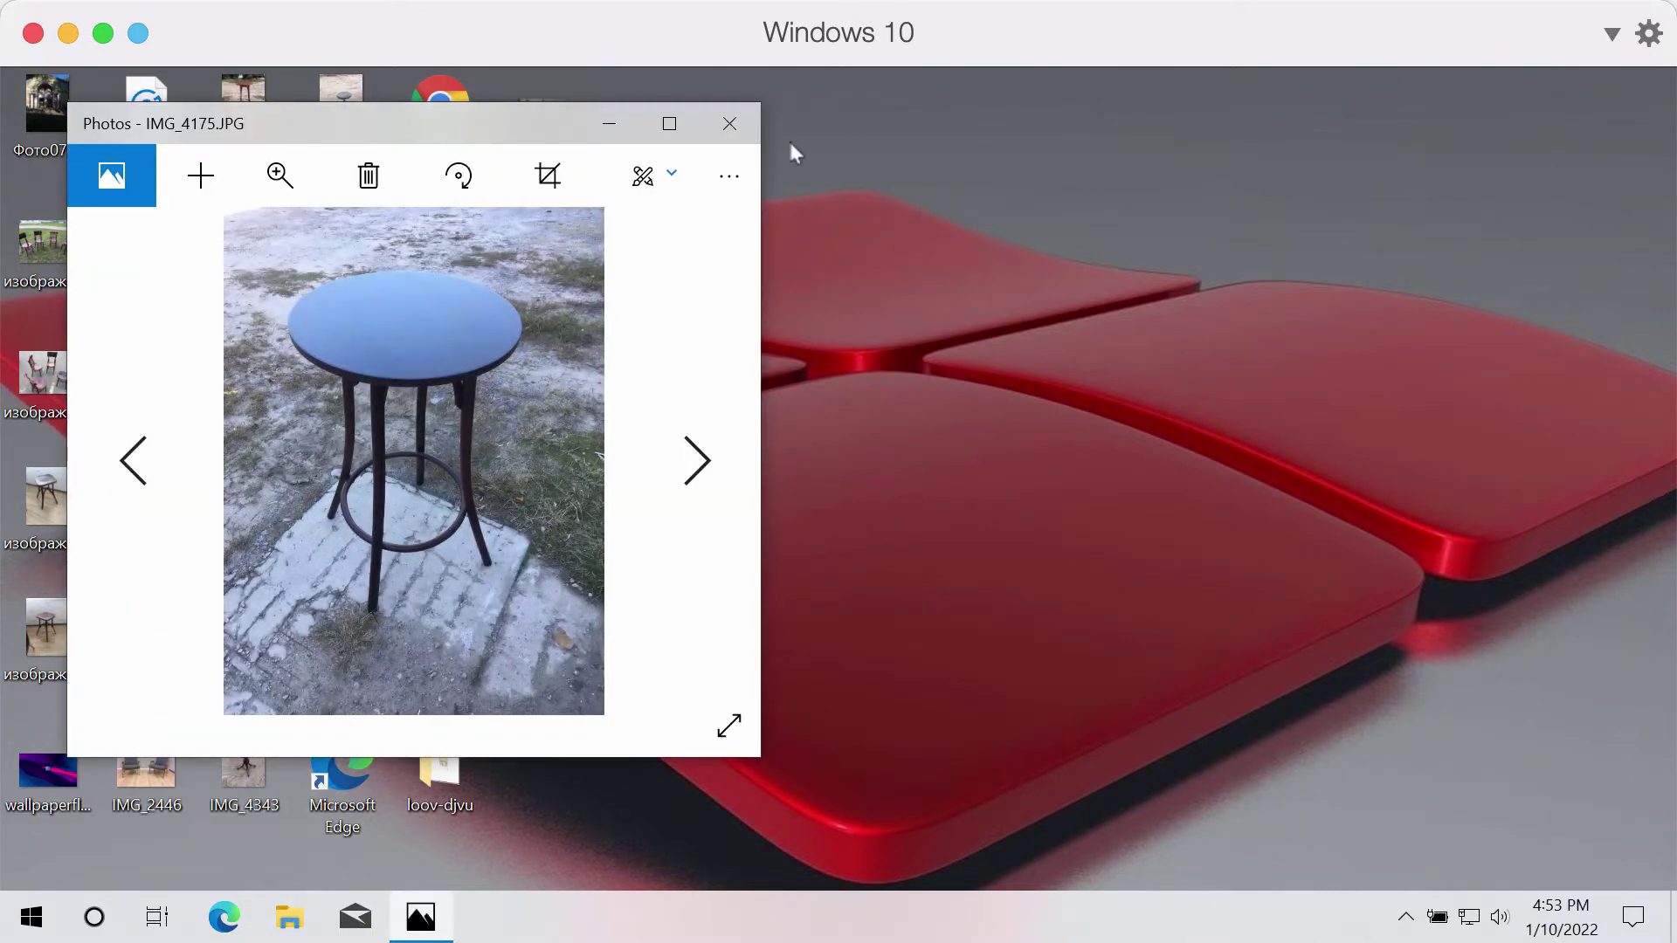
click(729, 123)
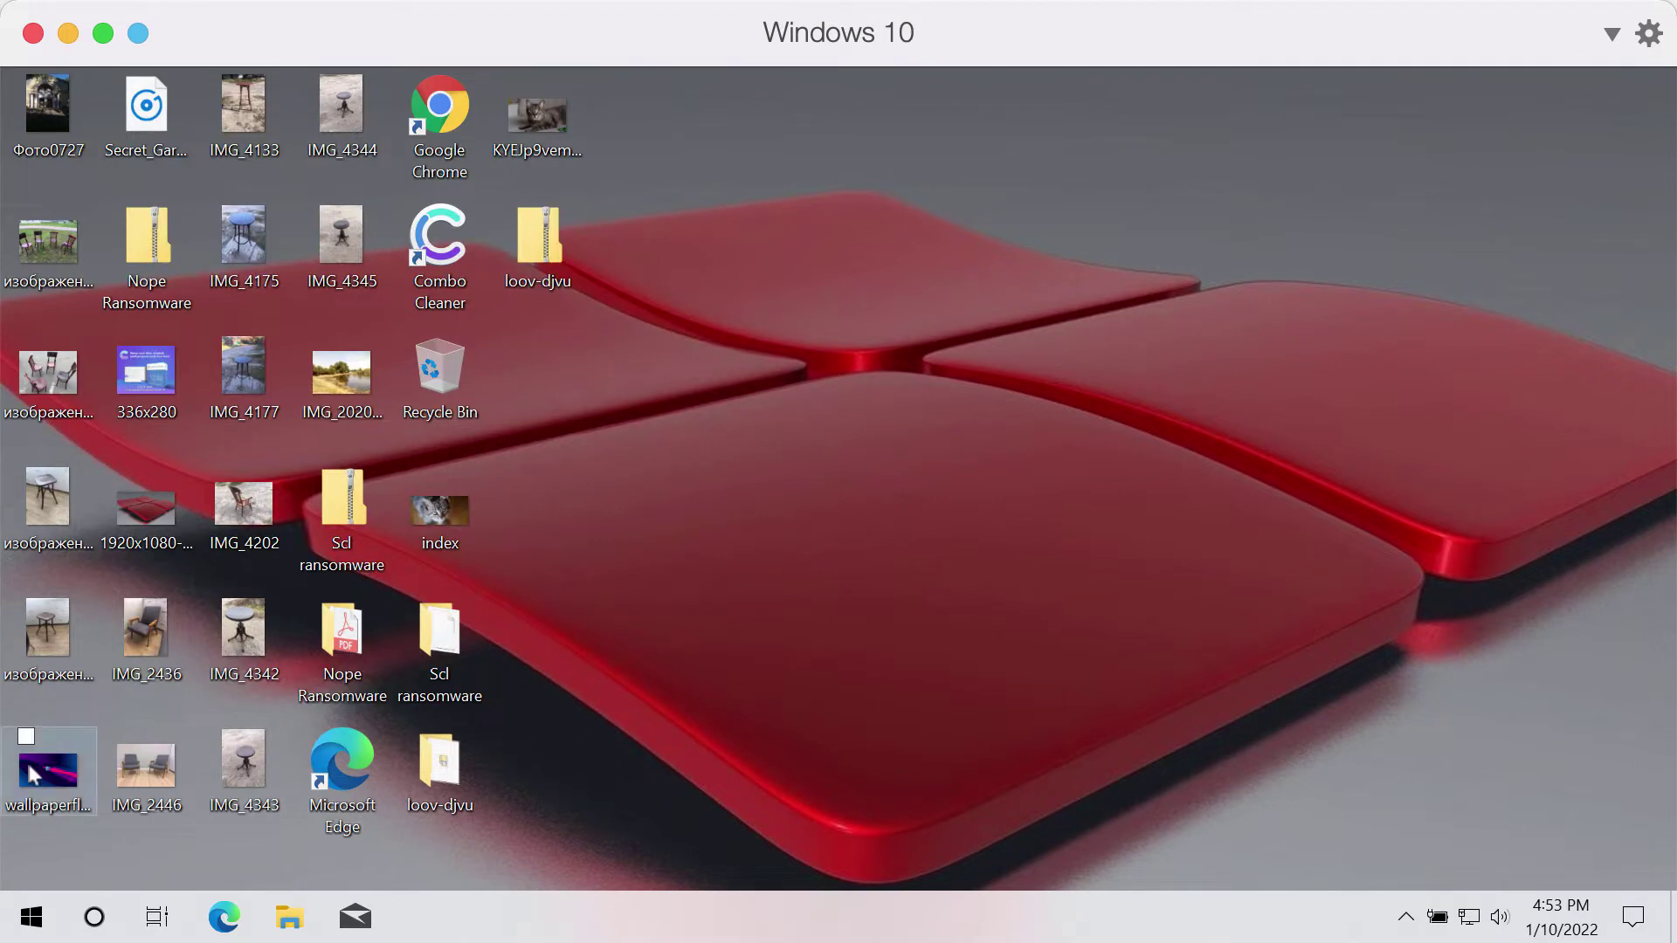
double_click(26, 760)
click(711, 133)
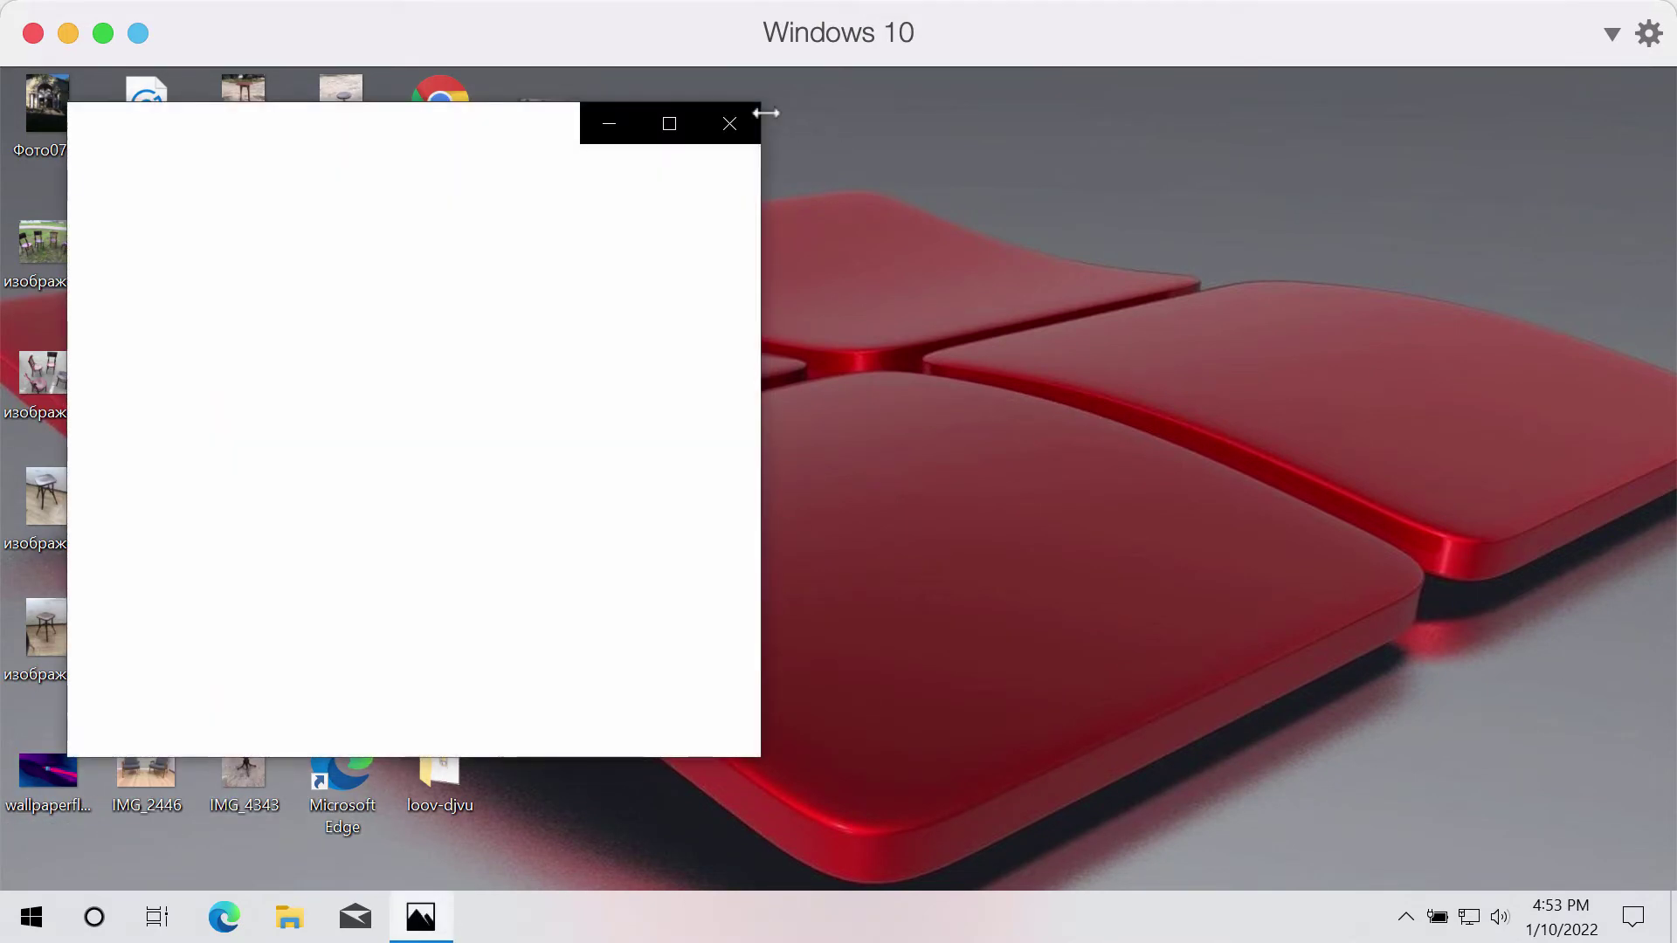
click(729, 123)
Step: Inspect the application file inside the second Scl ransomware folder, then close the folder
double_click(454, 681)
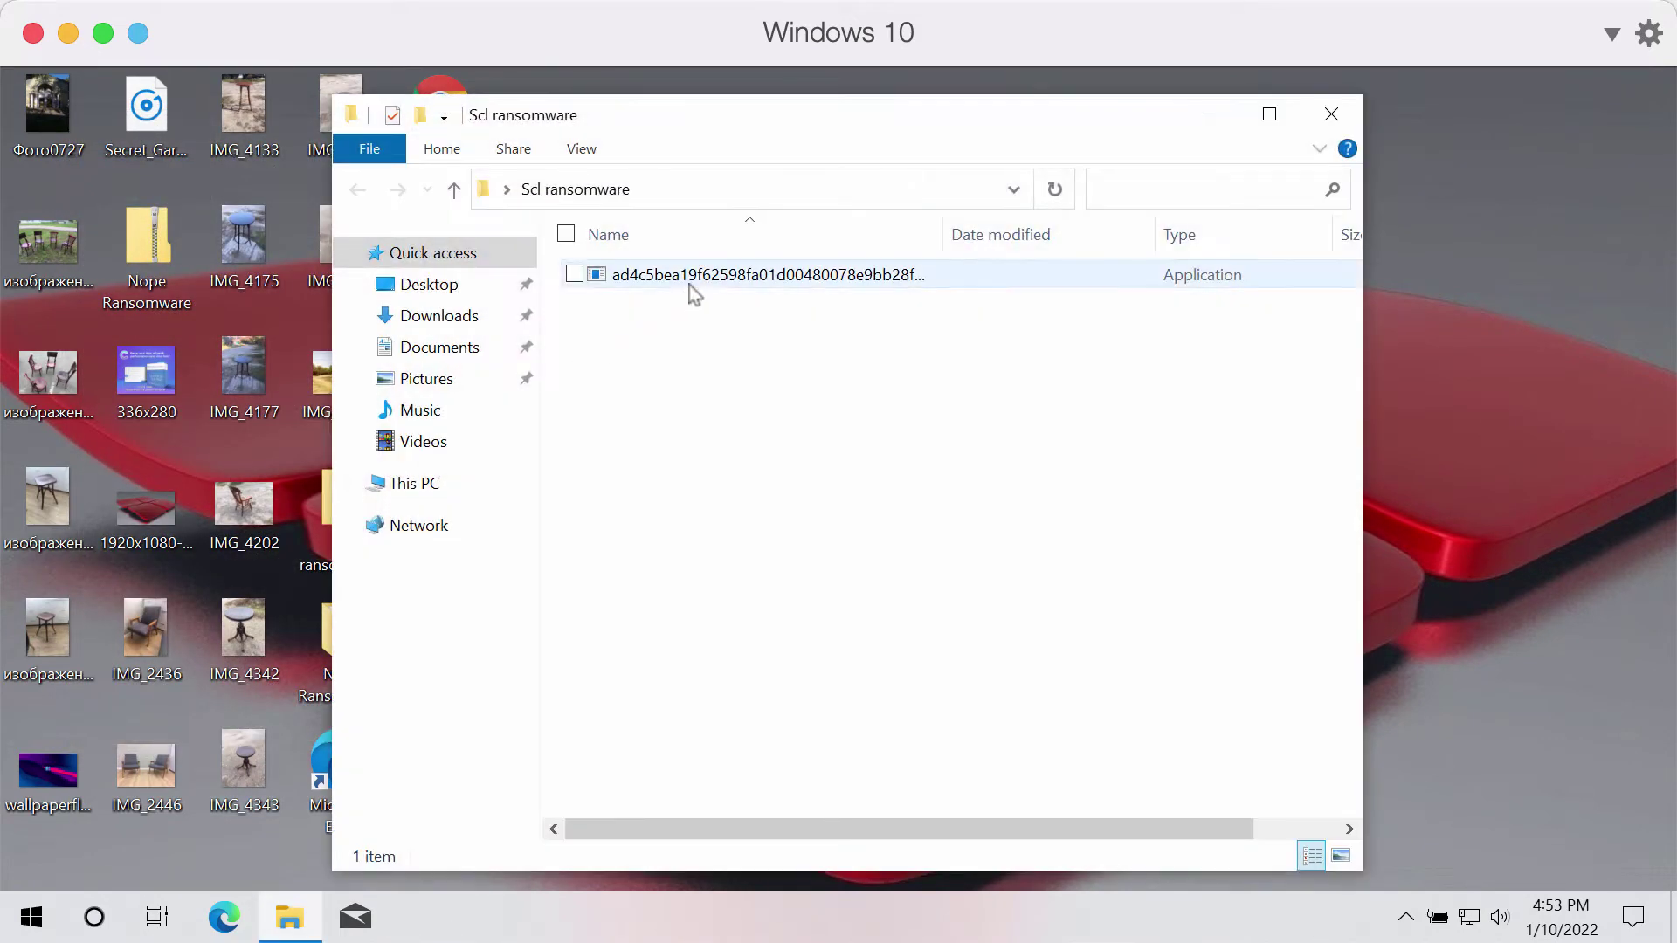
click(691, 286)
click(1352, 122)
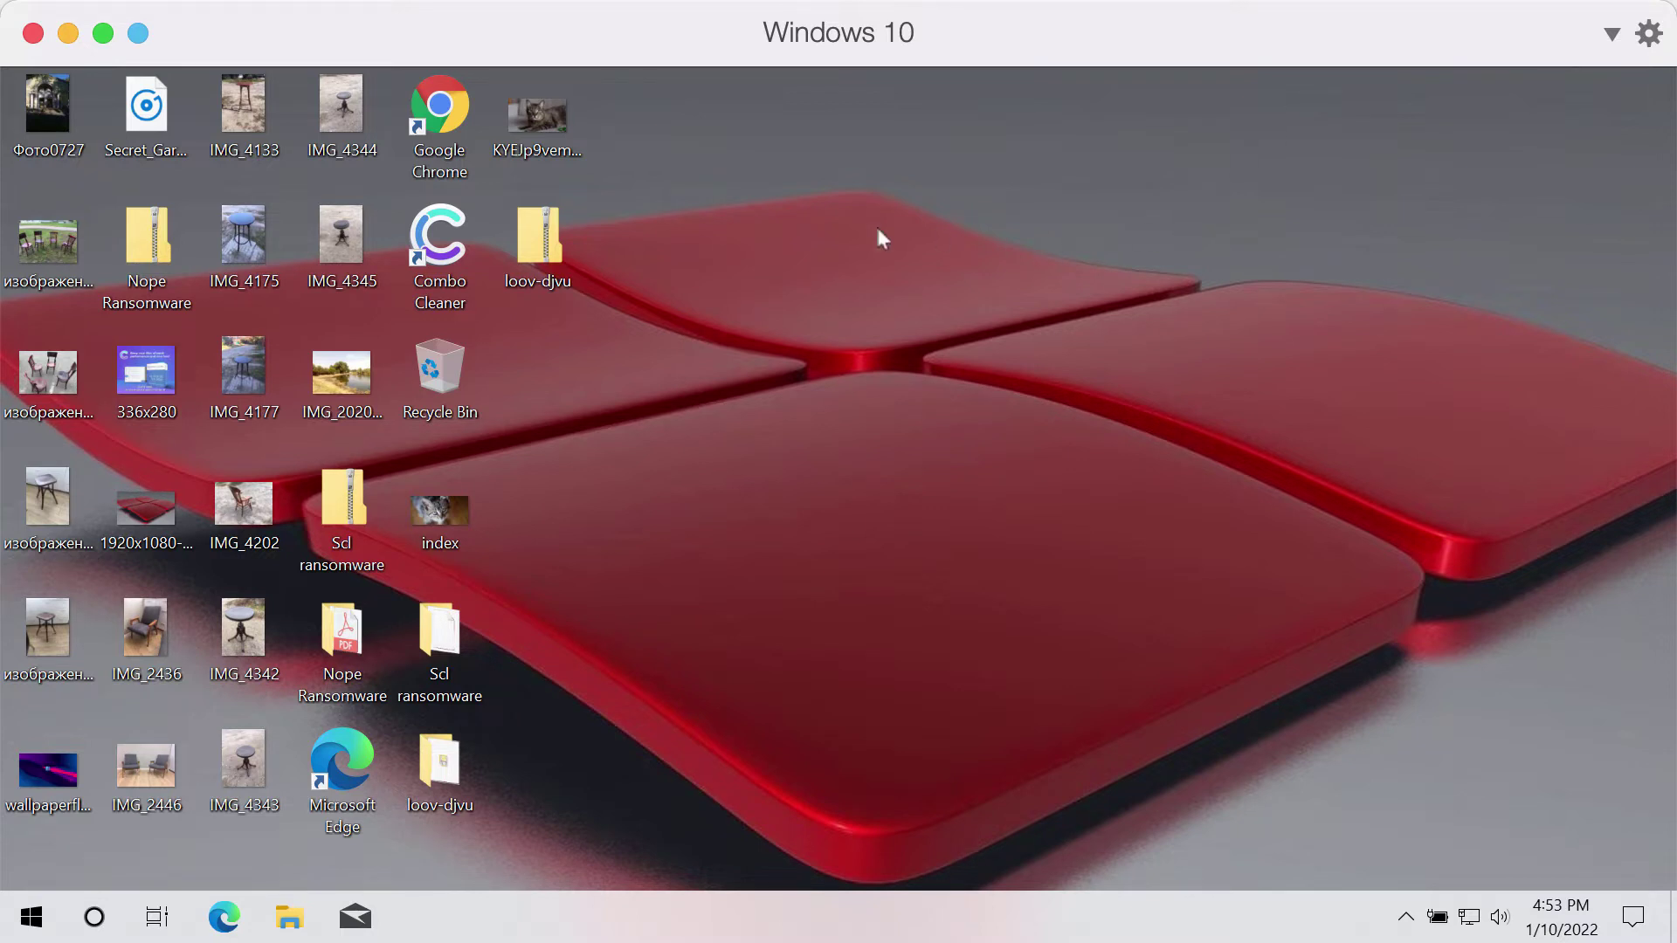
Step: View the cat image, then select encrypted desktop files to read their .scl names and img_4345 details
double_click(537, 117)
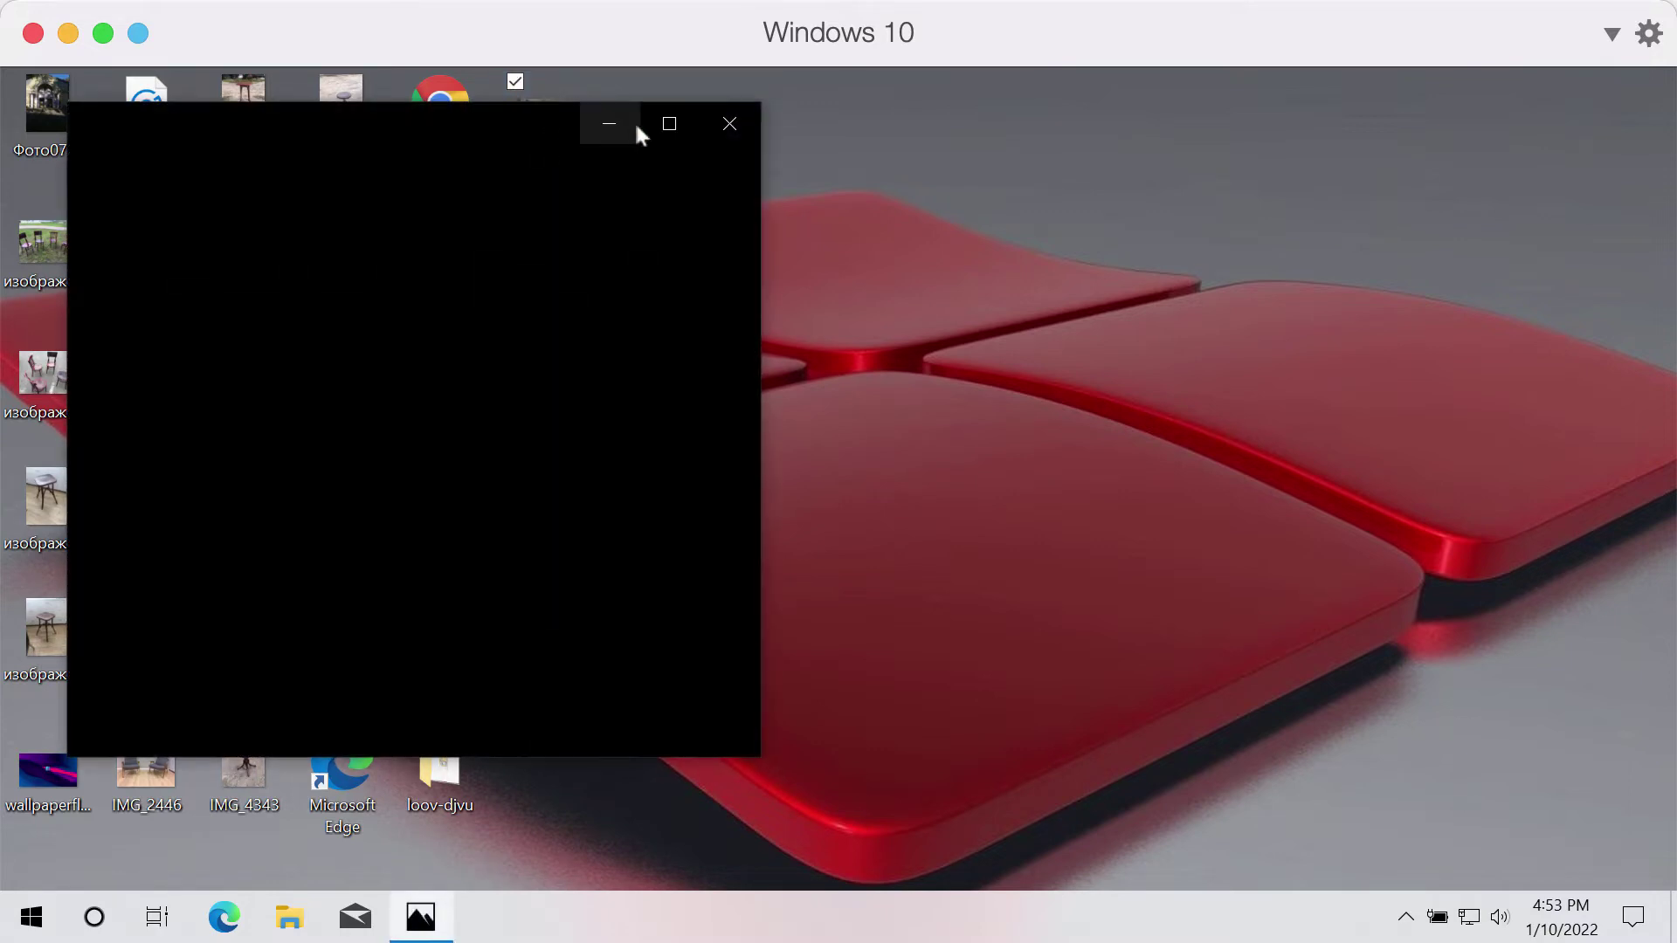
click(729, 123)
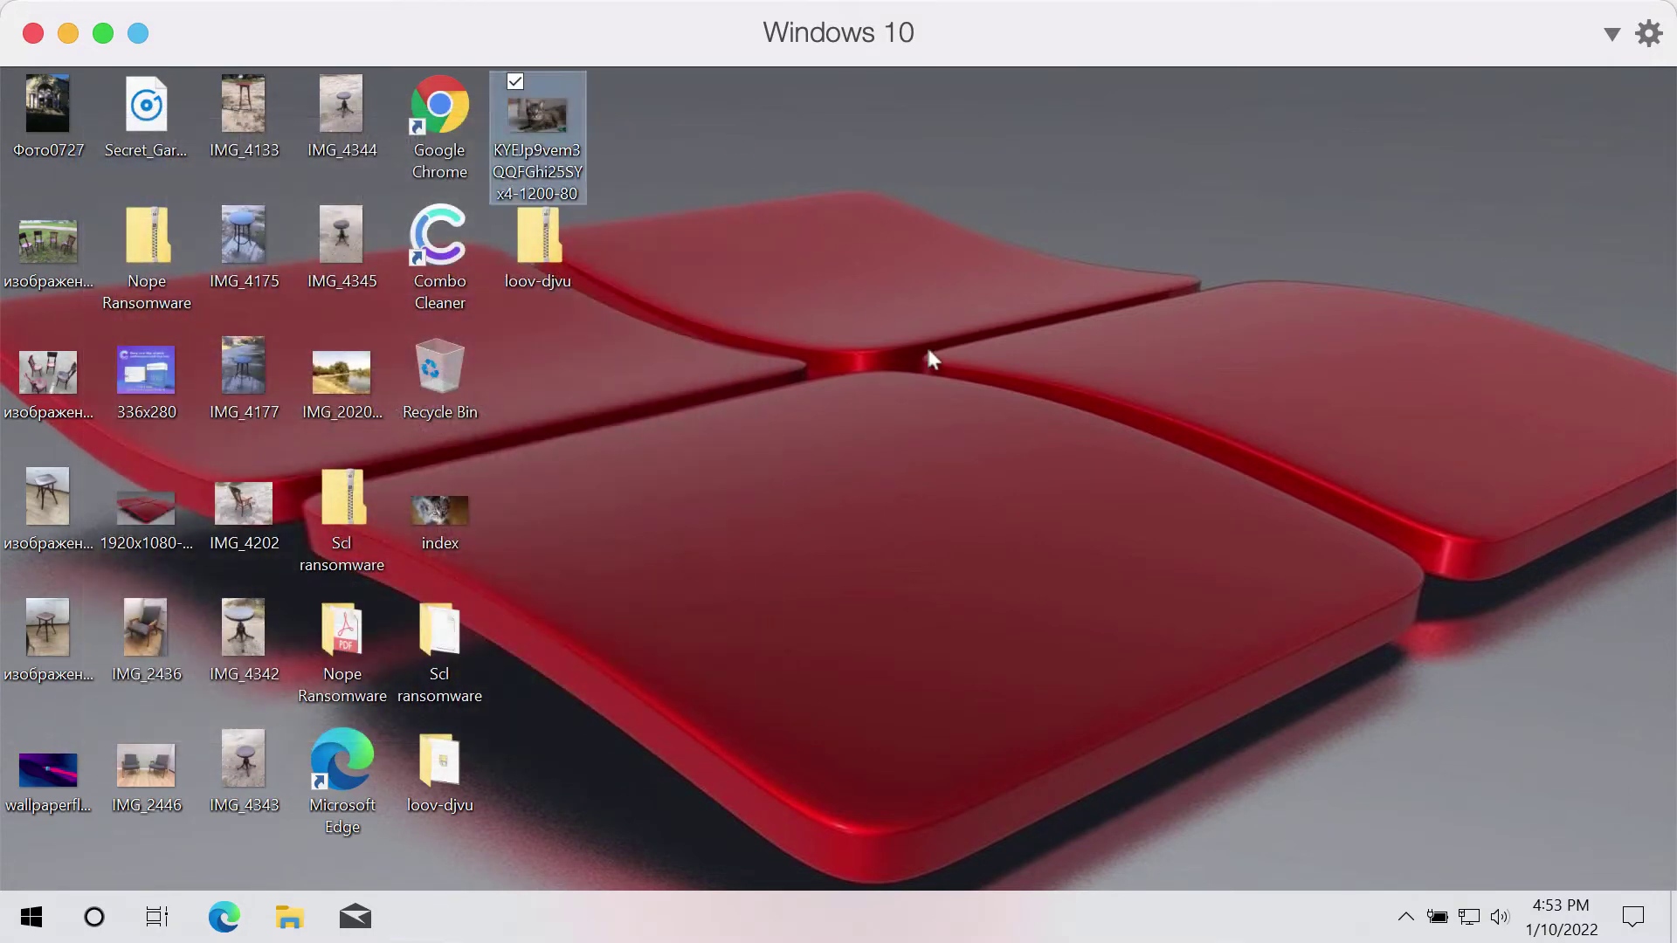
click(839, 371)
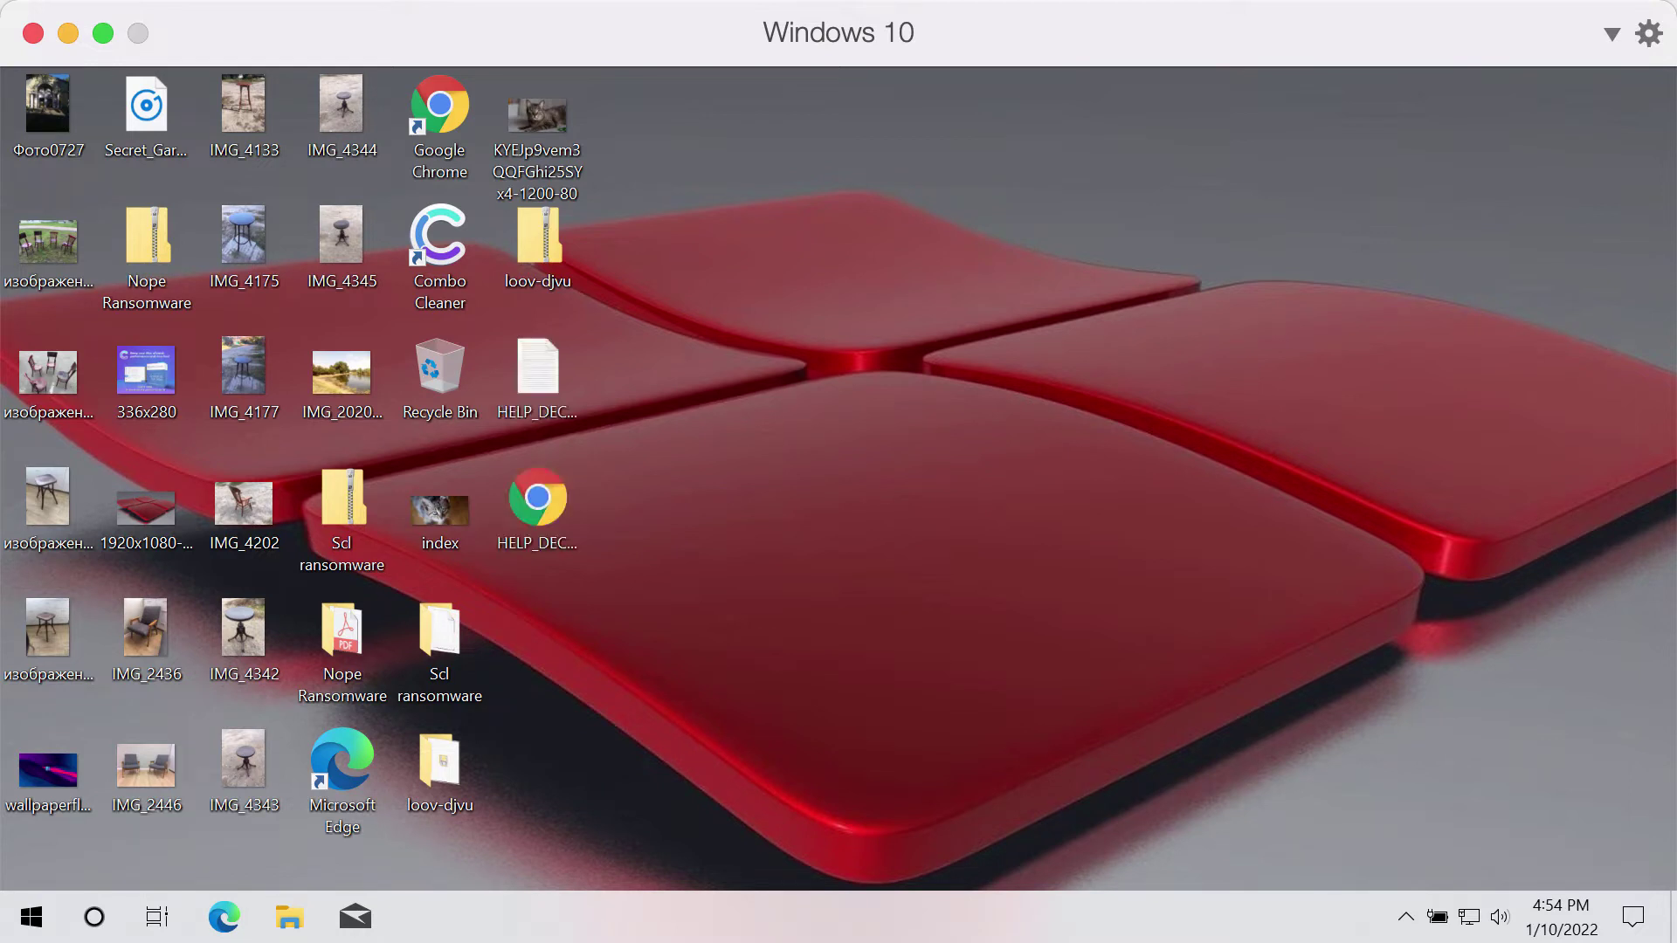
click(537, 245)
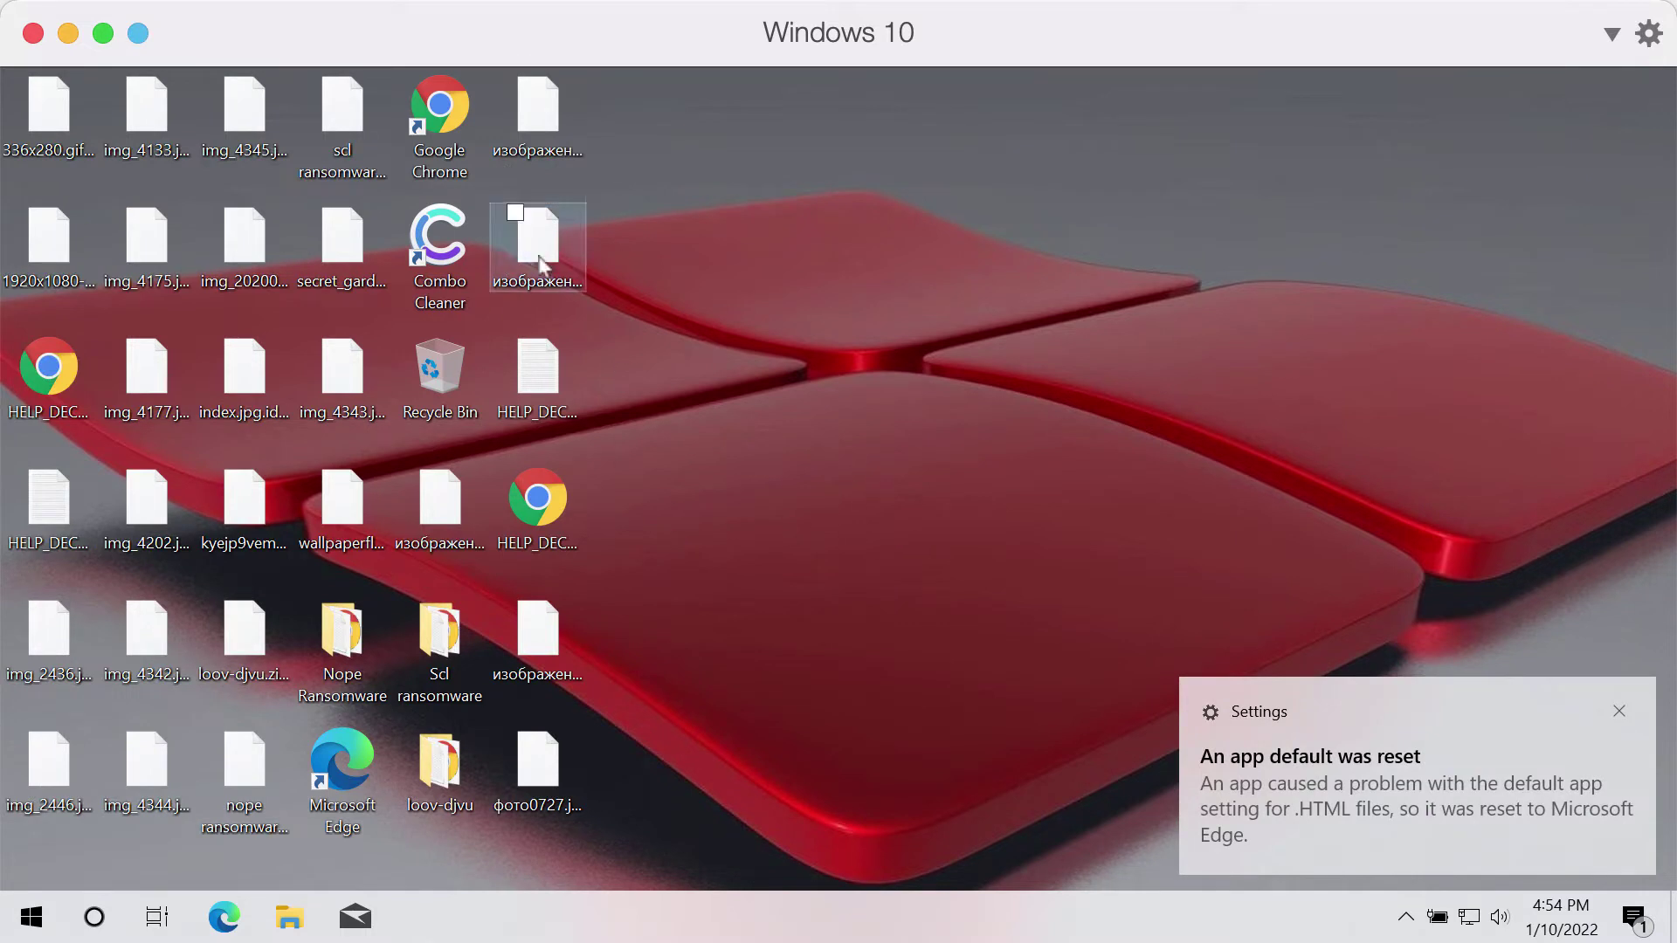
click(372, 162)
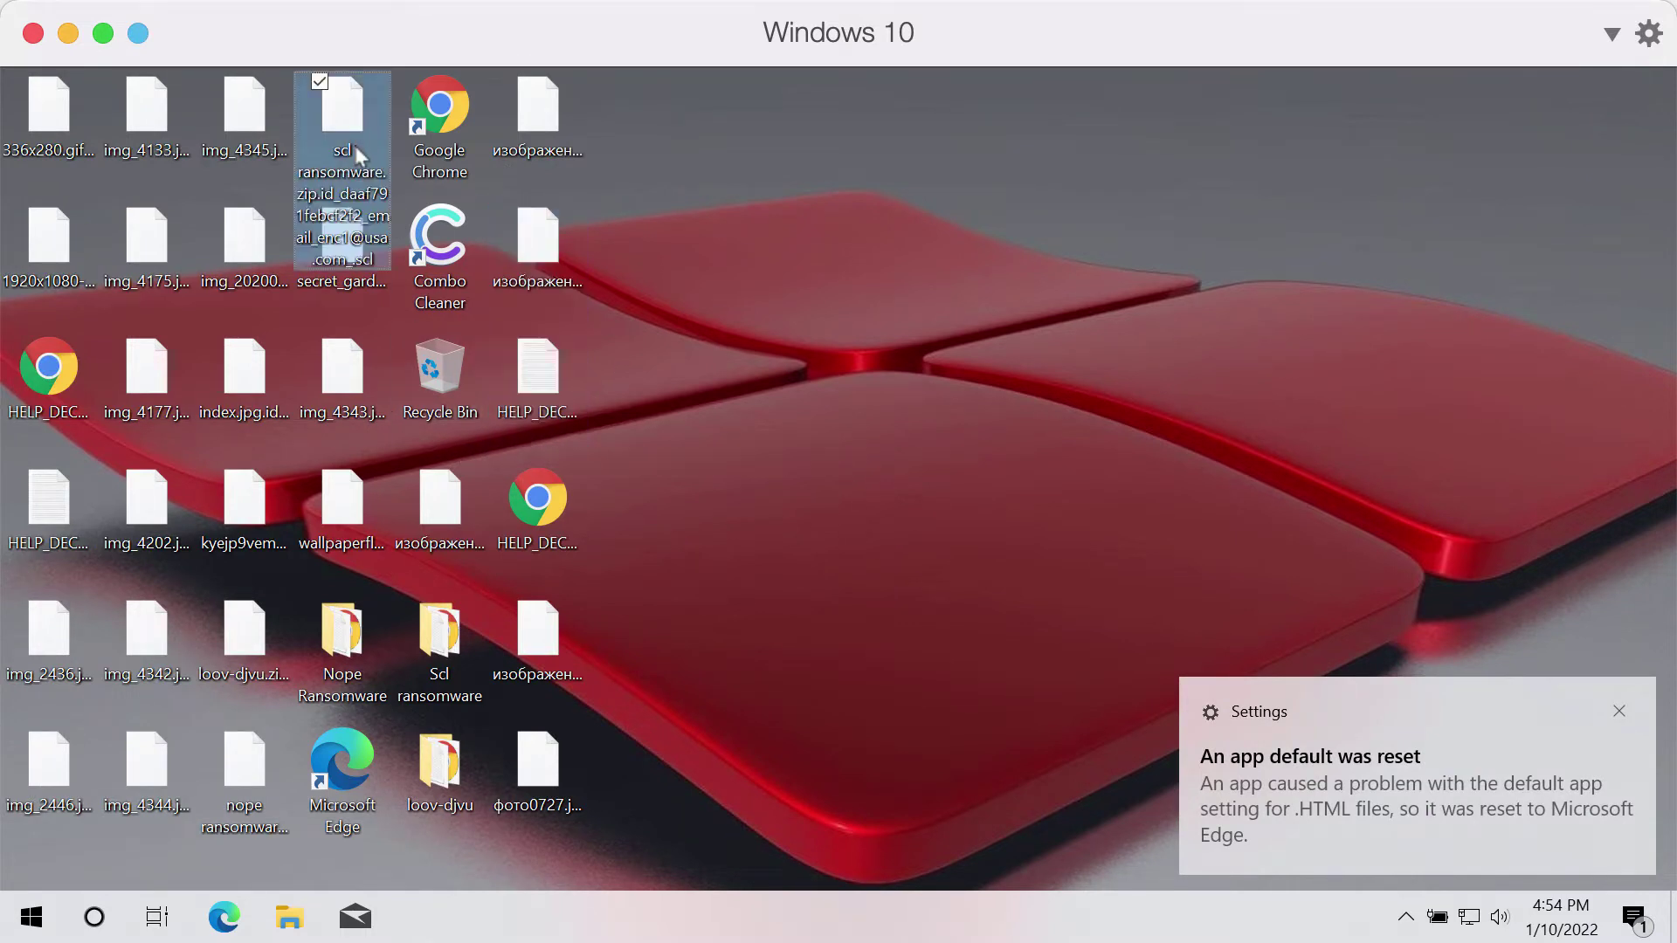
click(593, 322)
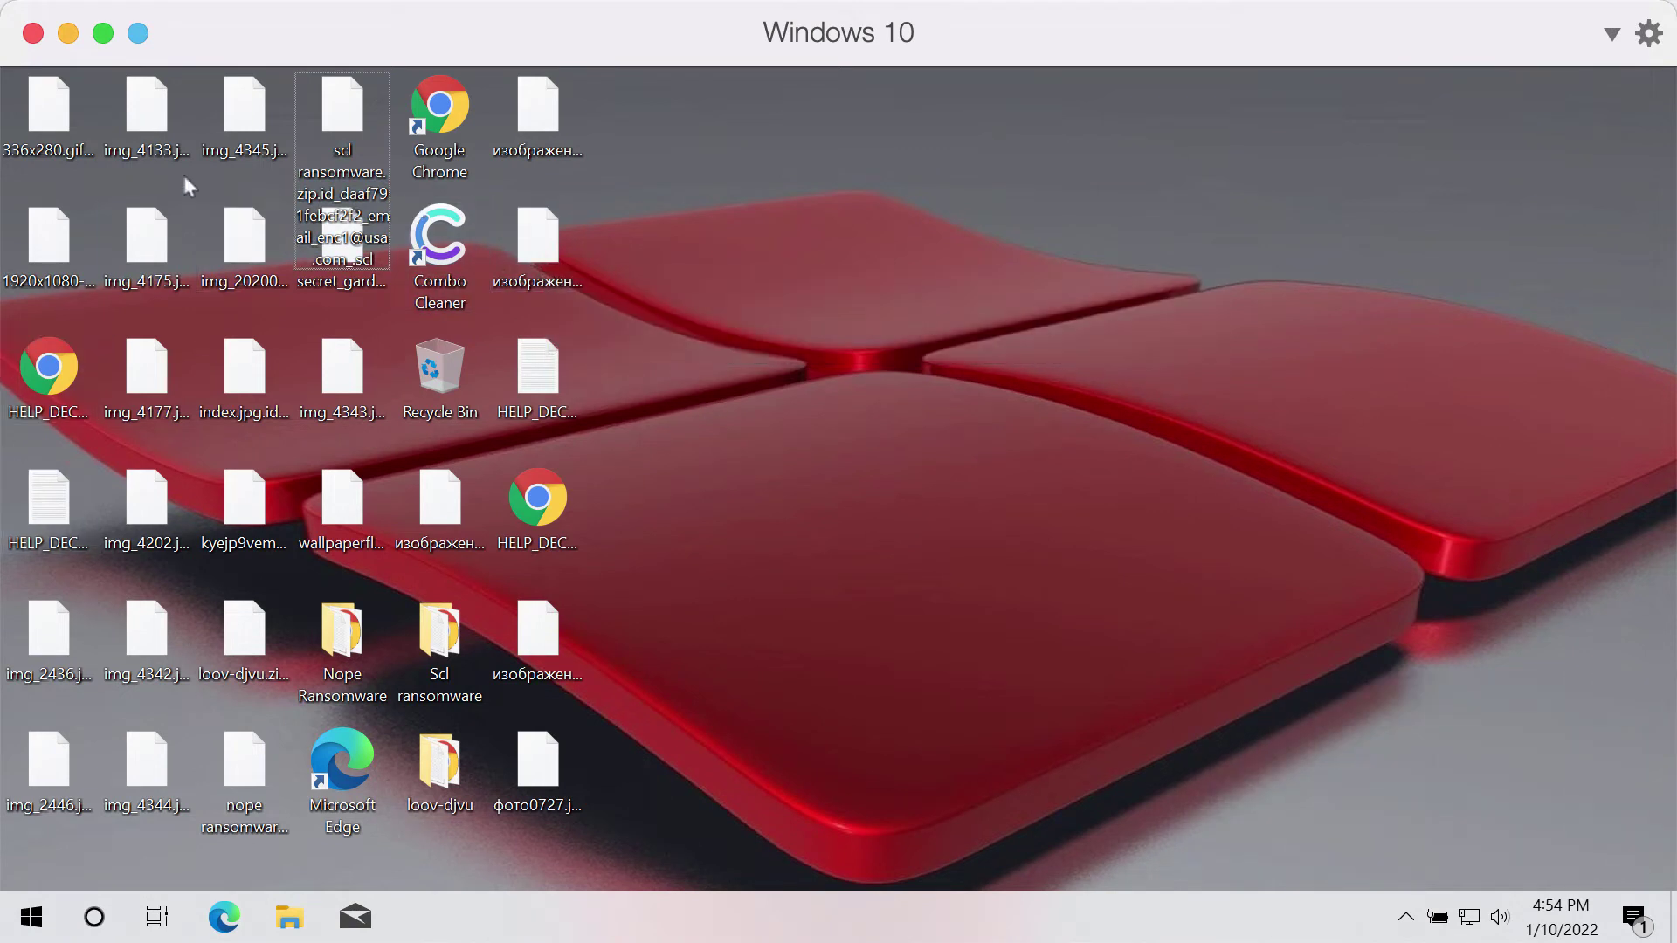
click(234, 158)
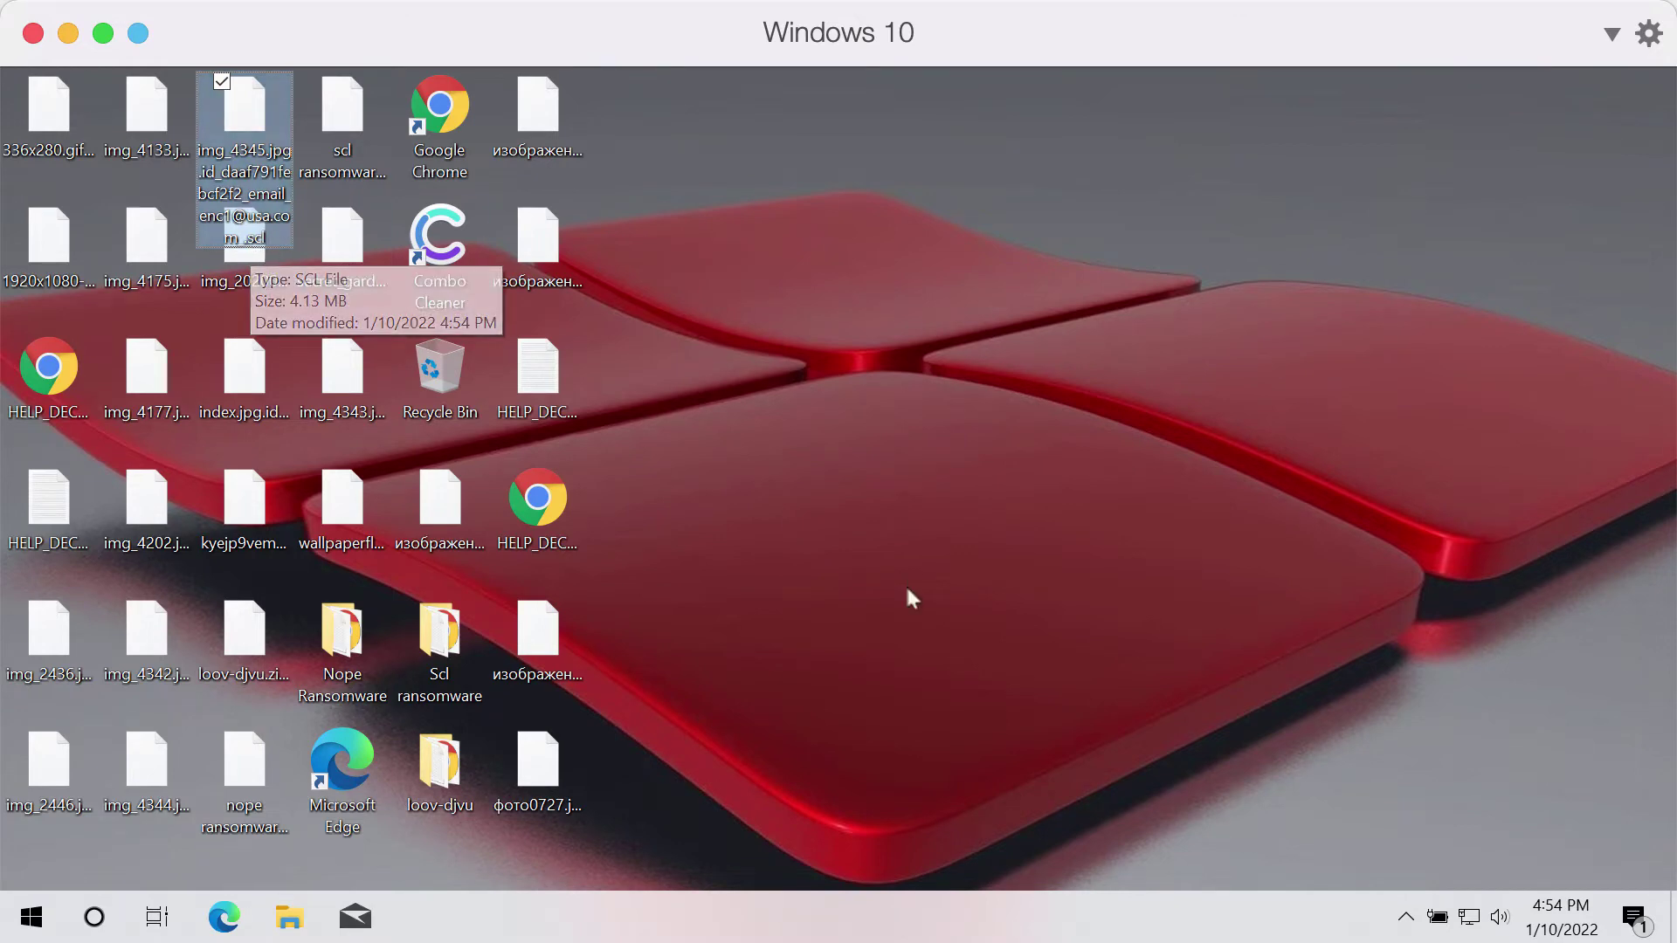
Step: Read the plain-text HELP_DECRYPT_YOUR_FILES note in Notepad, then move the browser ransom note window up-left
click(981, 626)
double_click(555, 407)
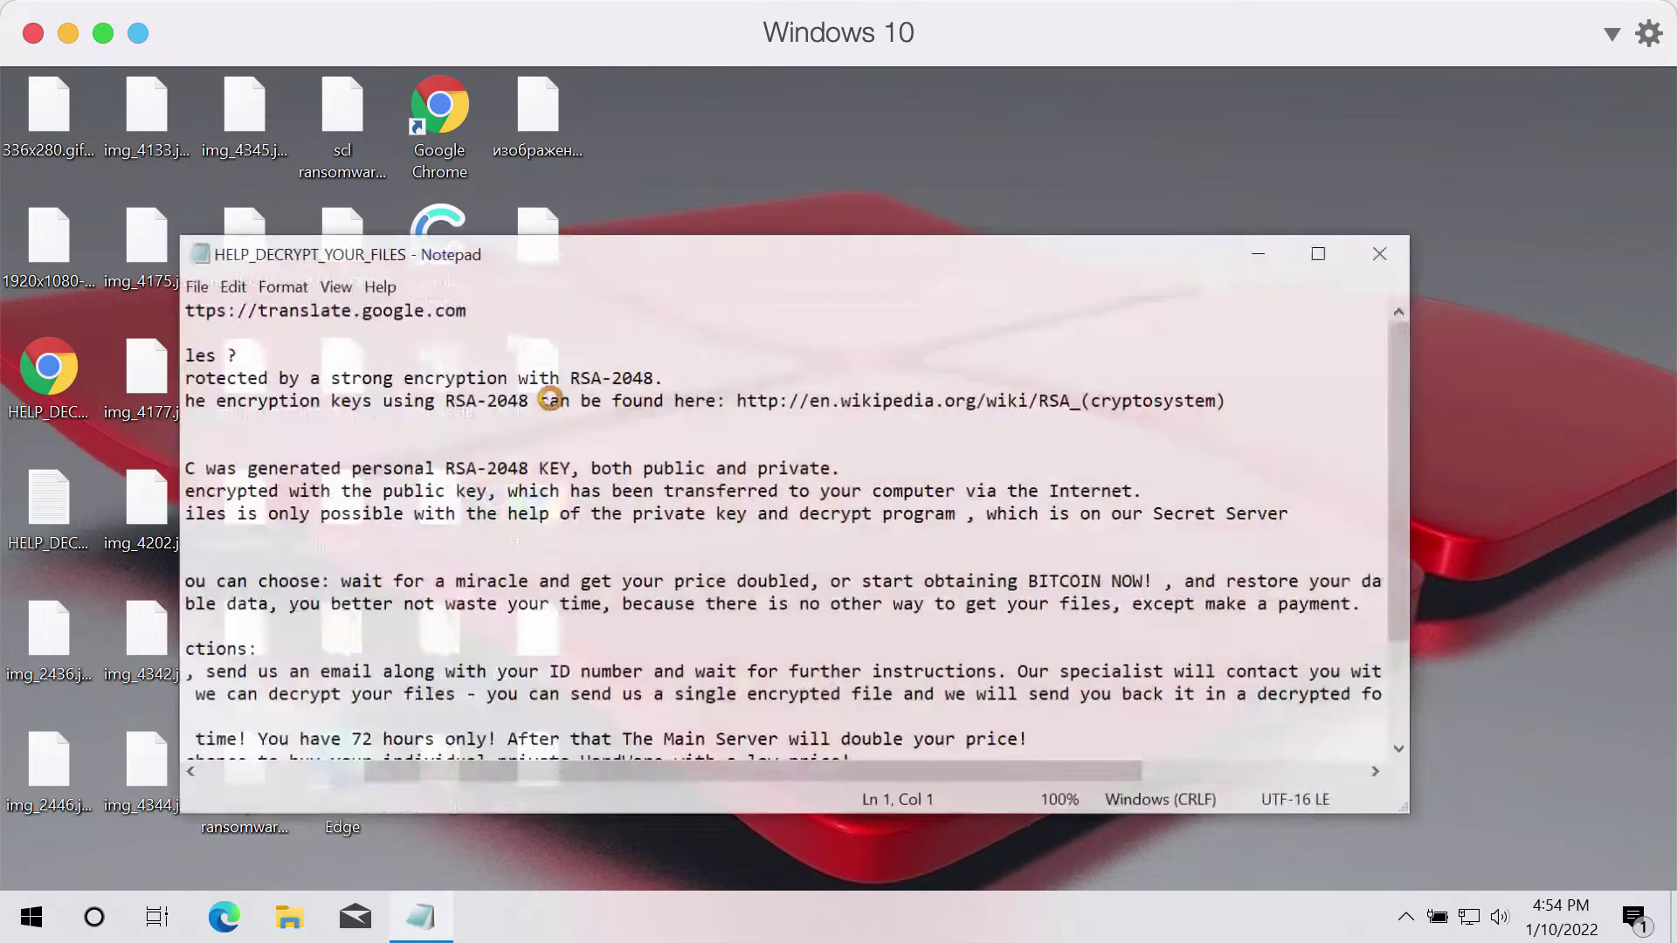
scroll(942, 466, down, 2)
scroll(942, 466, left, 2)
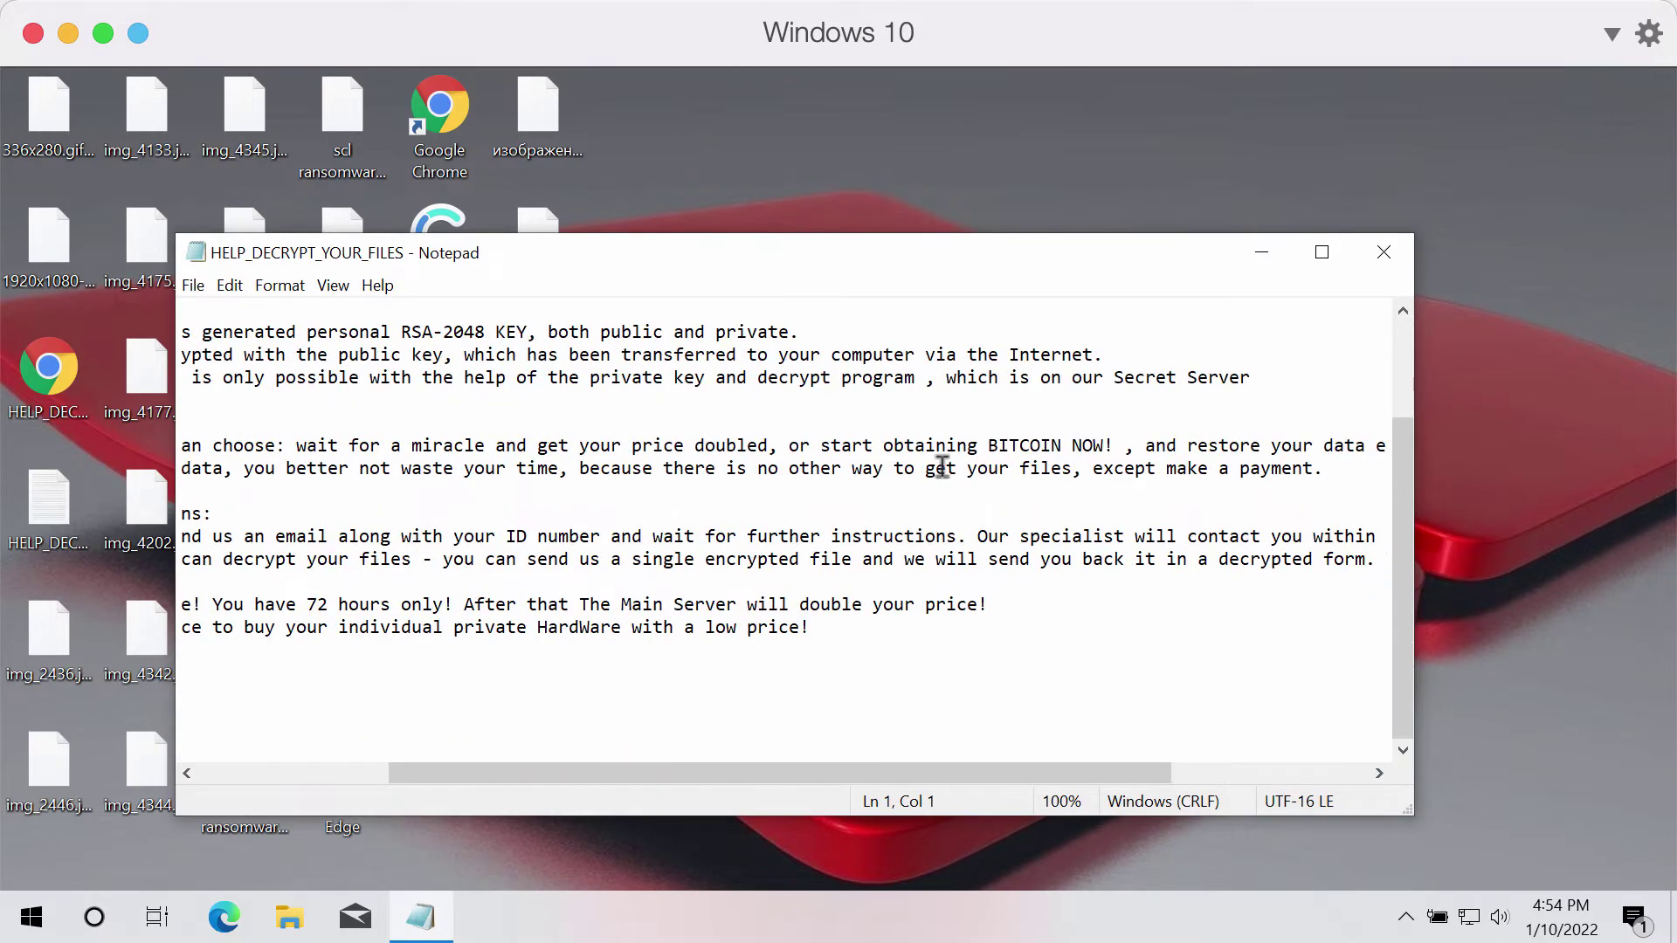
scroll(942, 467, up, 2)
scroll(942, 466, left, 4)
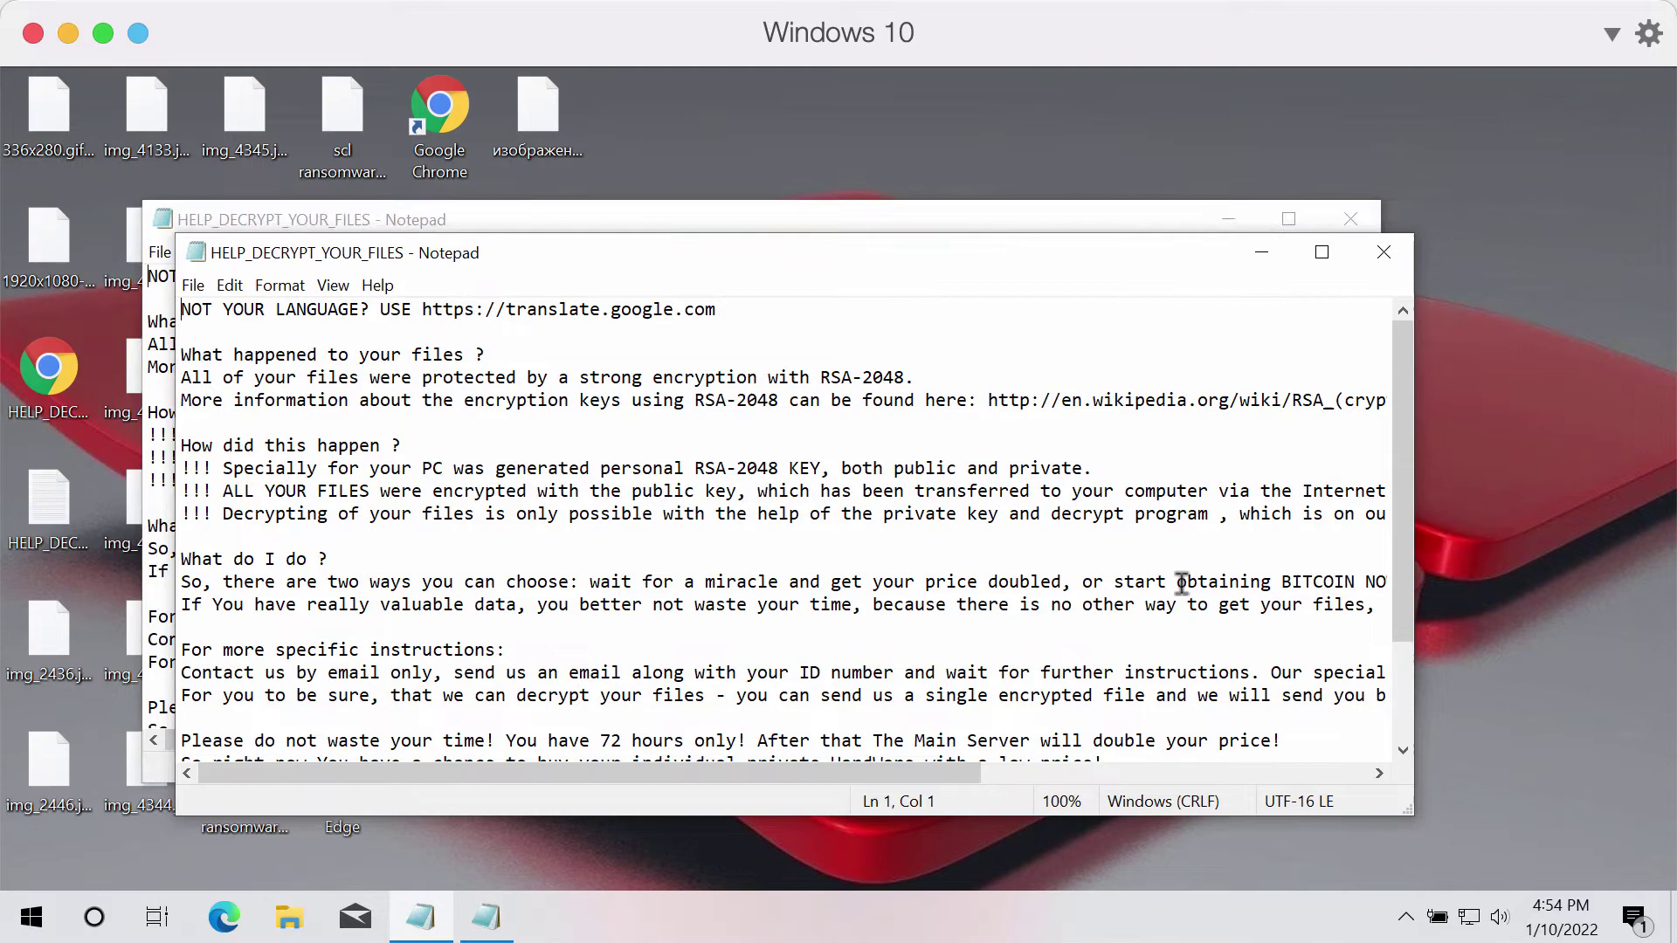
scroll(899, 782, right, 1)
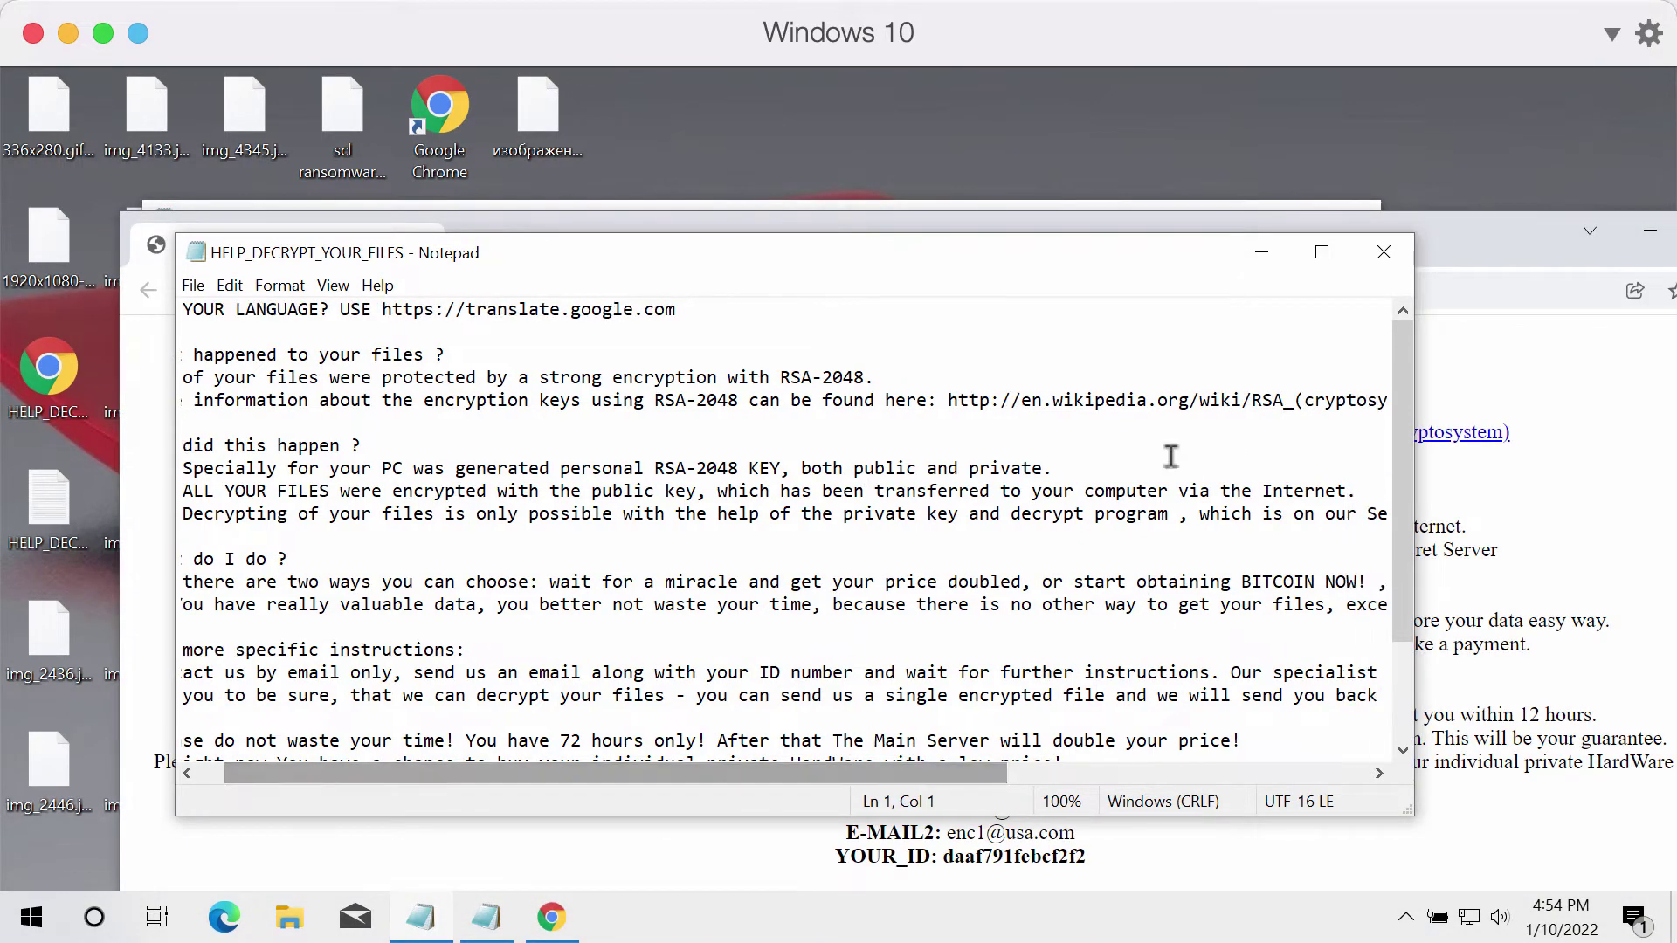
click(1383, 252)
drag(1287, 236, 1219, 218)
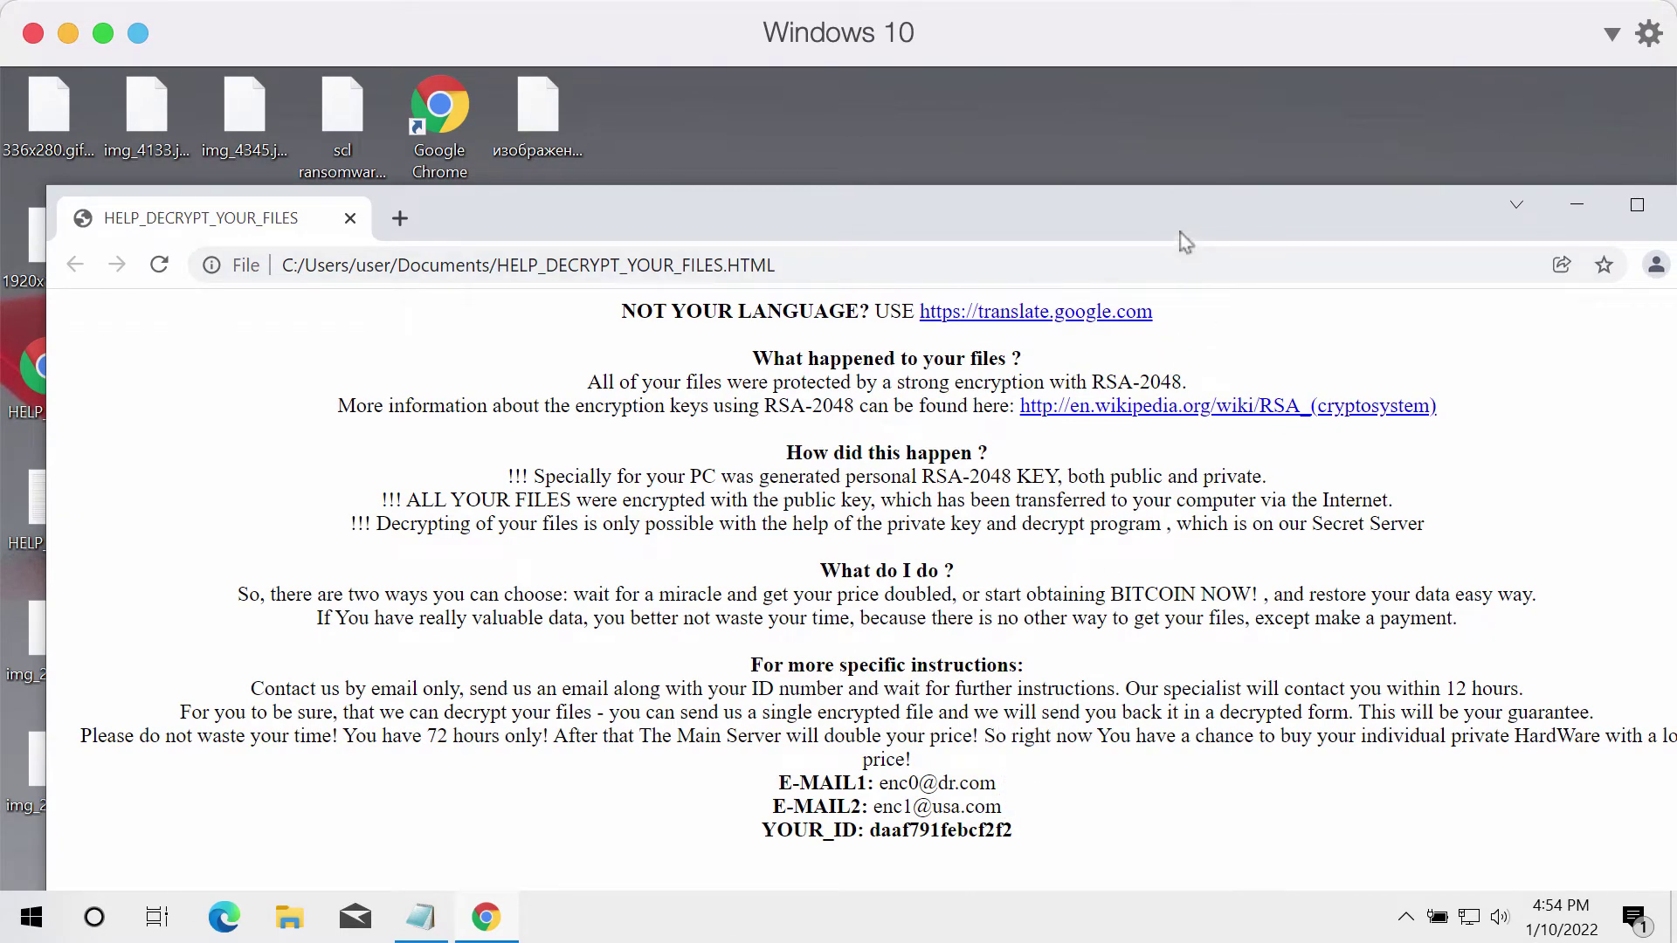
drag(1147, 220, 1094, 203)
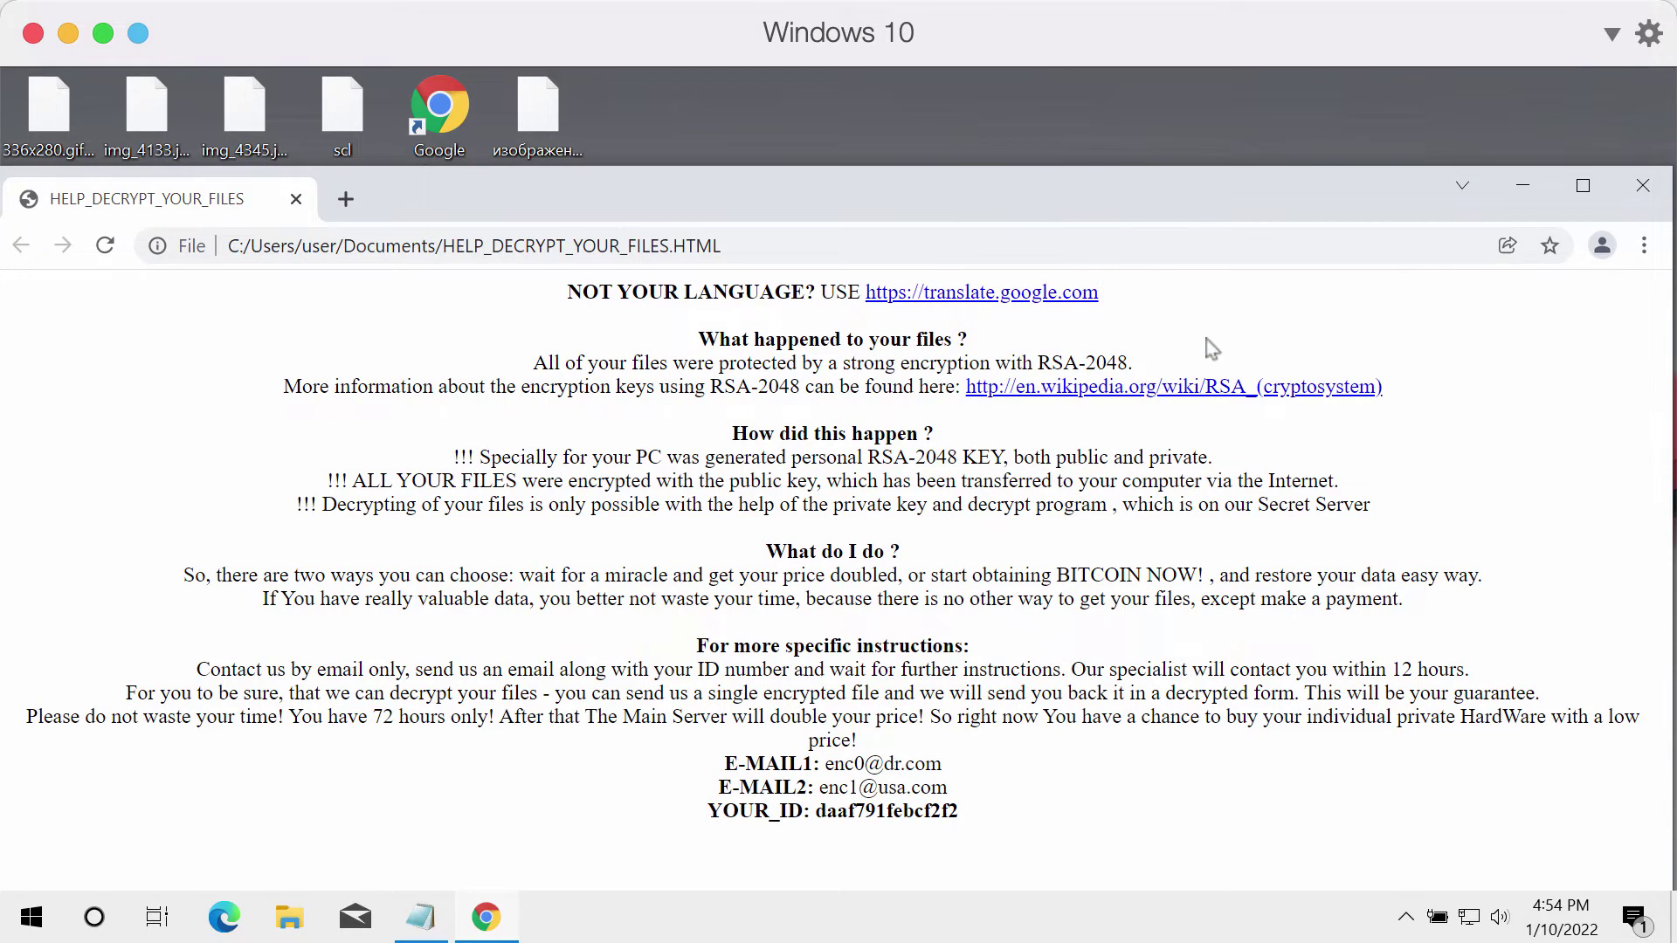
Step: Load combocleaner.com in a new Chrome tab and move the browser window higher
click(346, 199)
text(c)
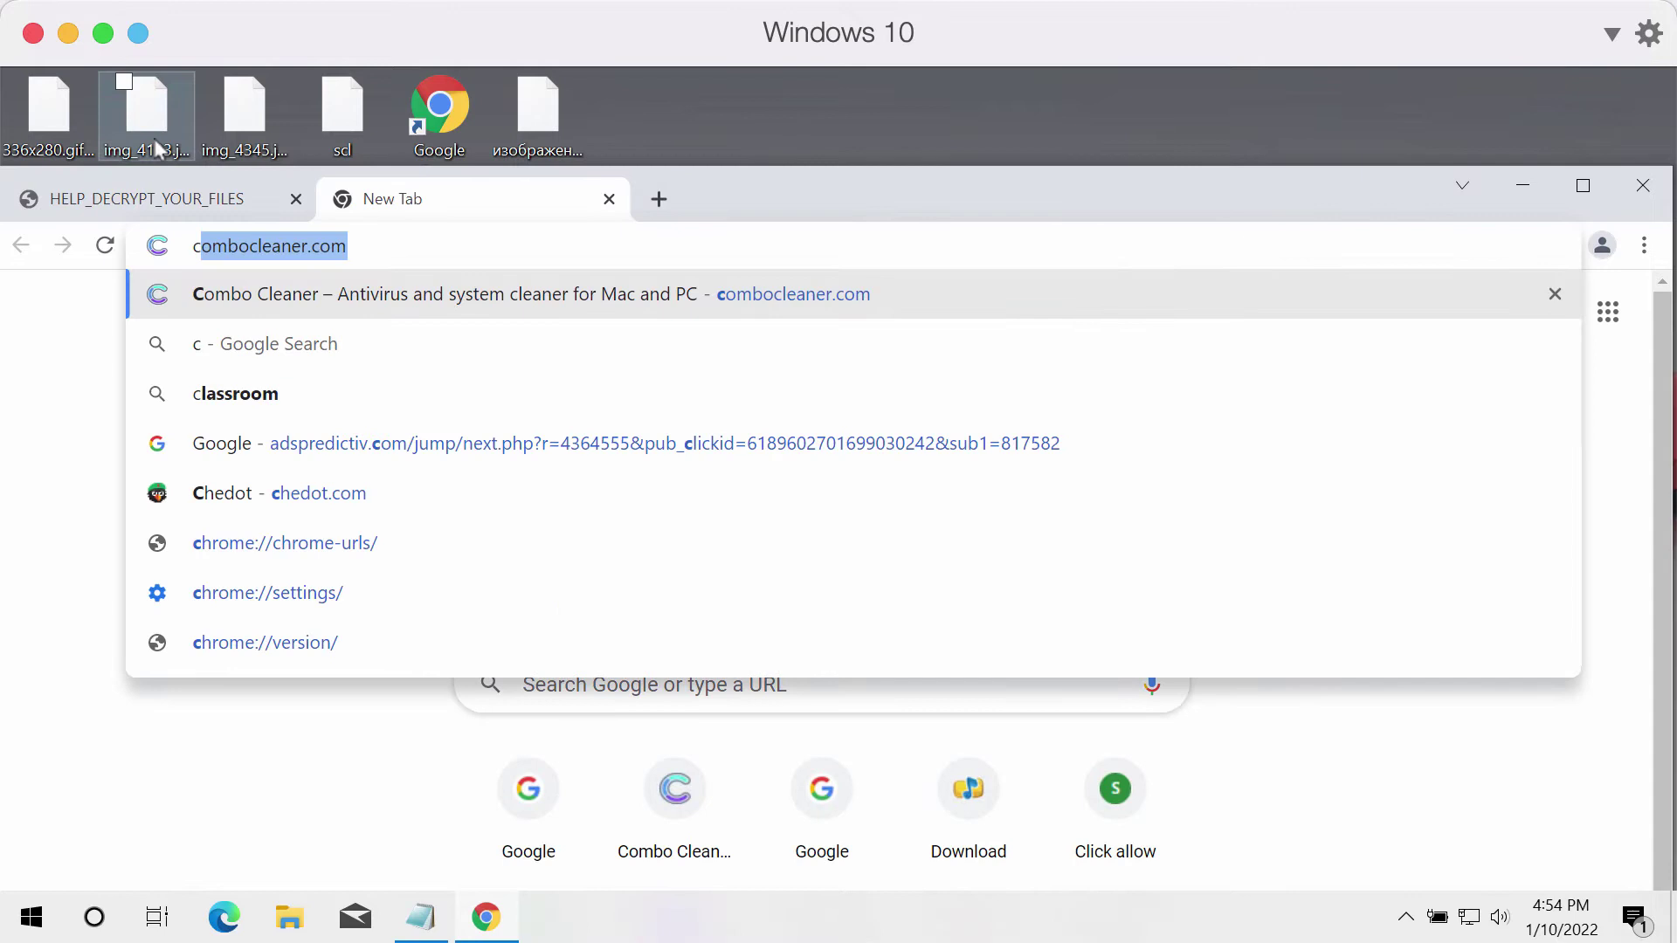
key(Return)
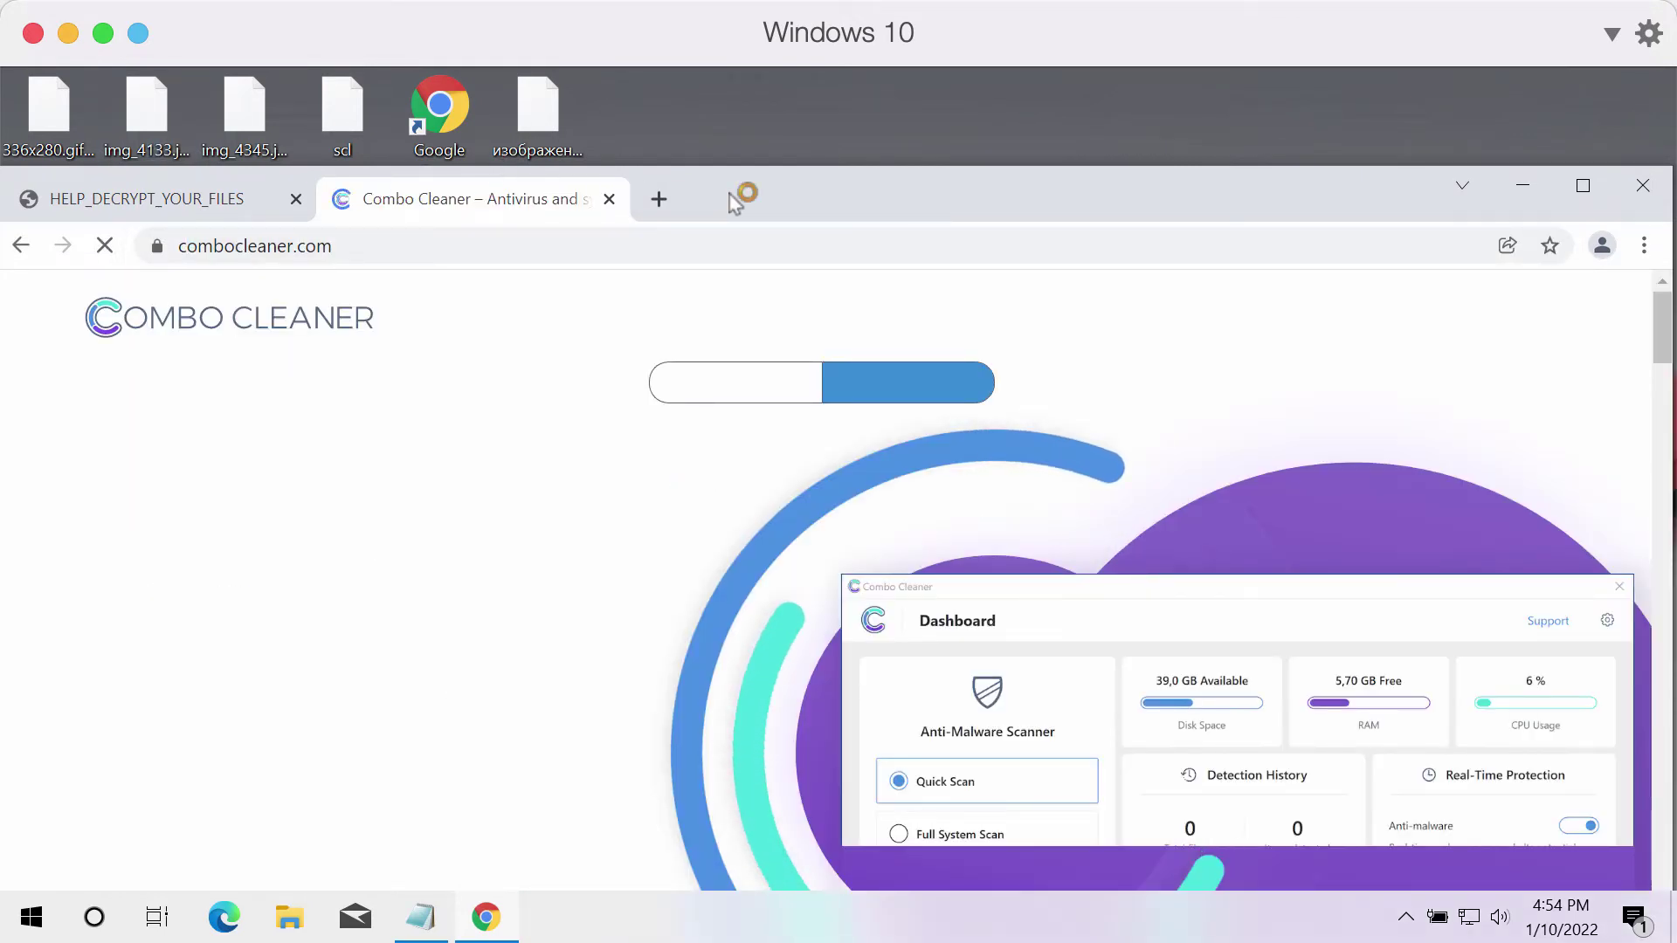
drag(728, 192, 733, 120)
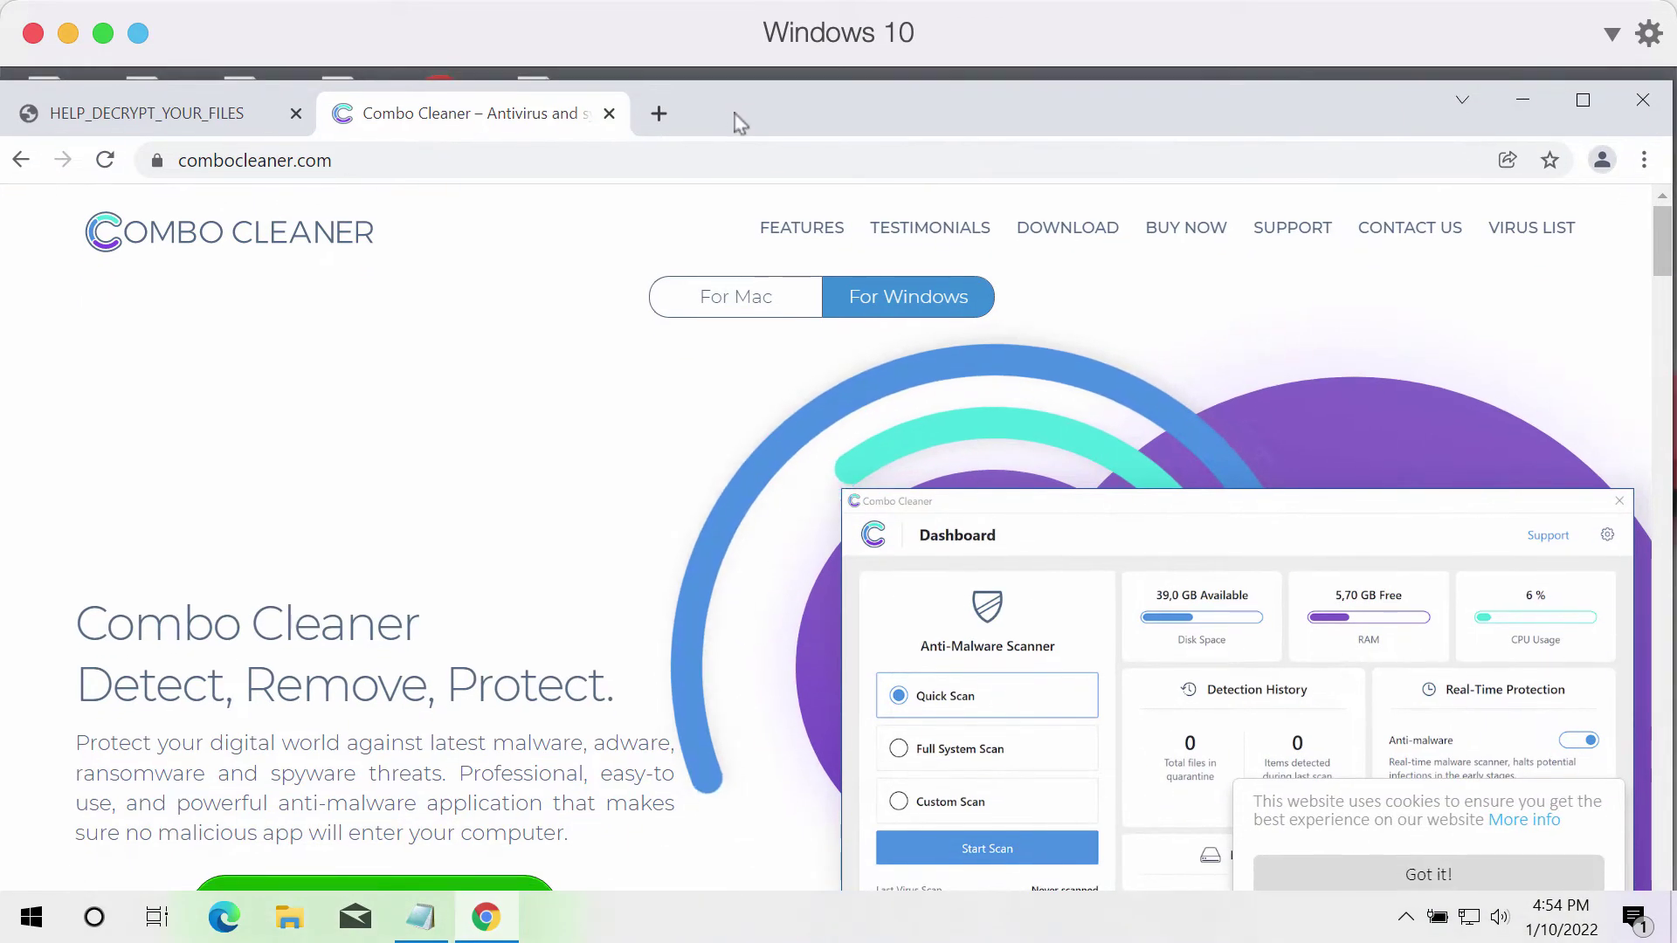
Step: Check the combocleaner.com address and page, then minimize Chrome
click(431, 163)
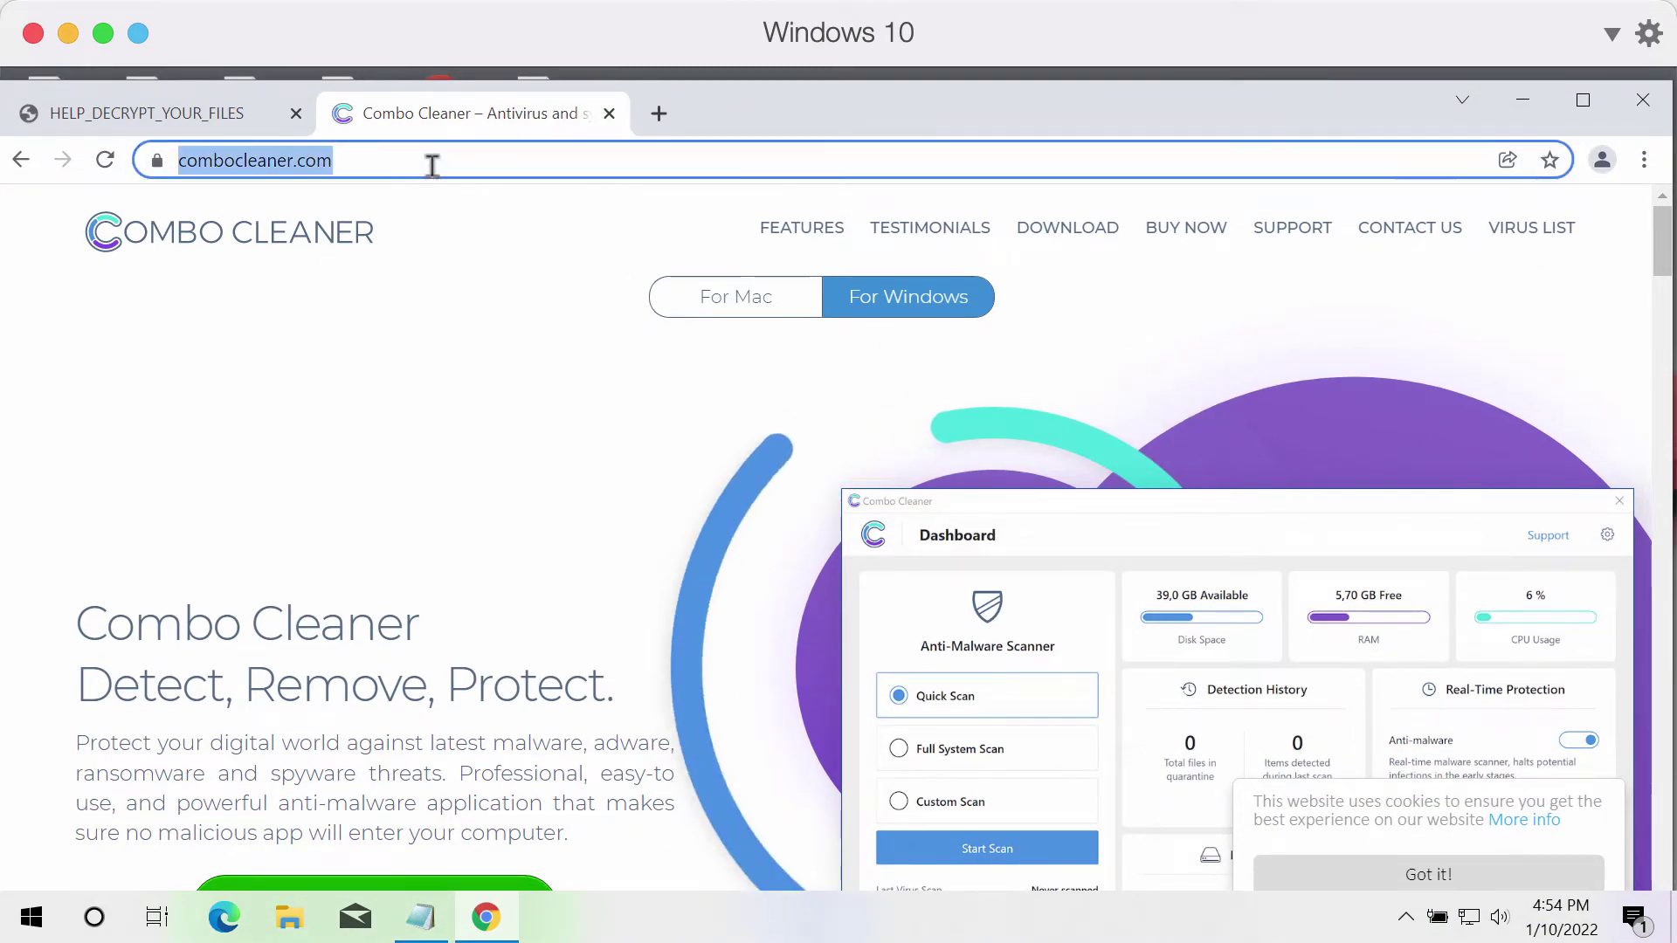
click(481, 161)
drag(481, 161, 280, 161)
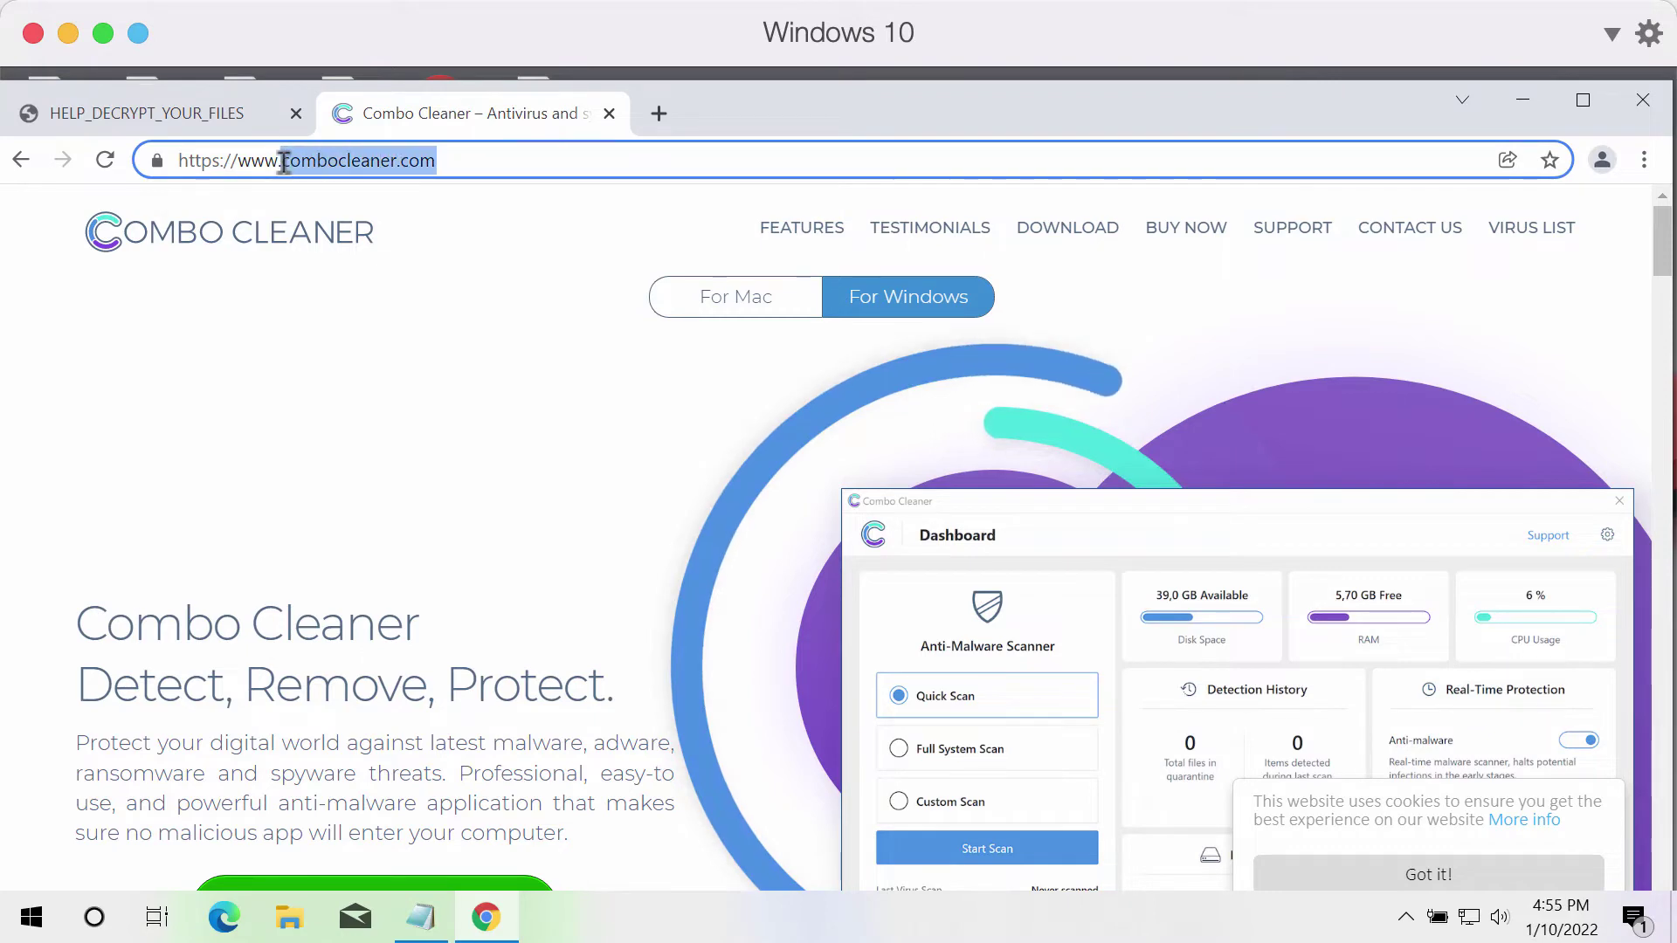
click(623, 156)
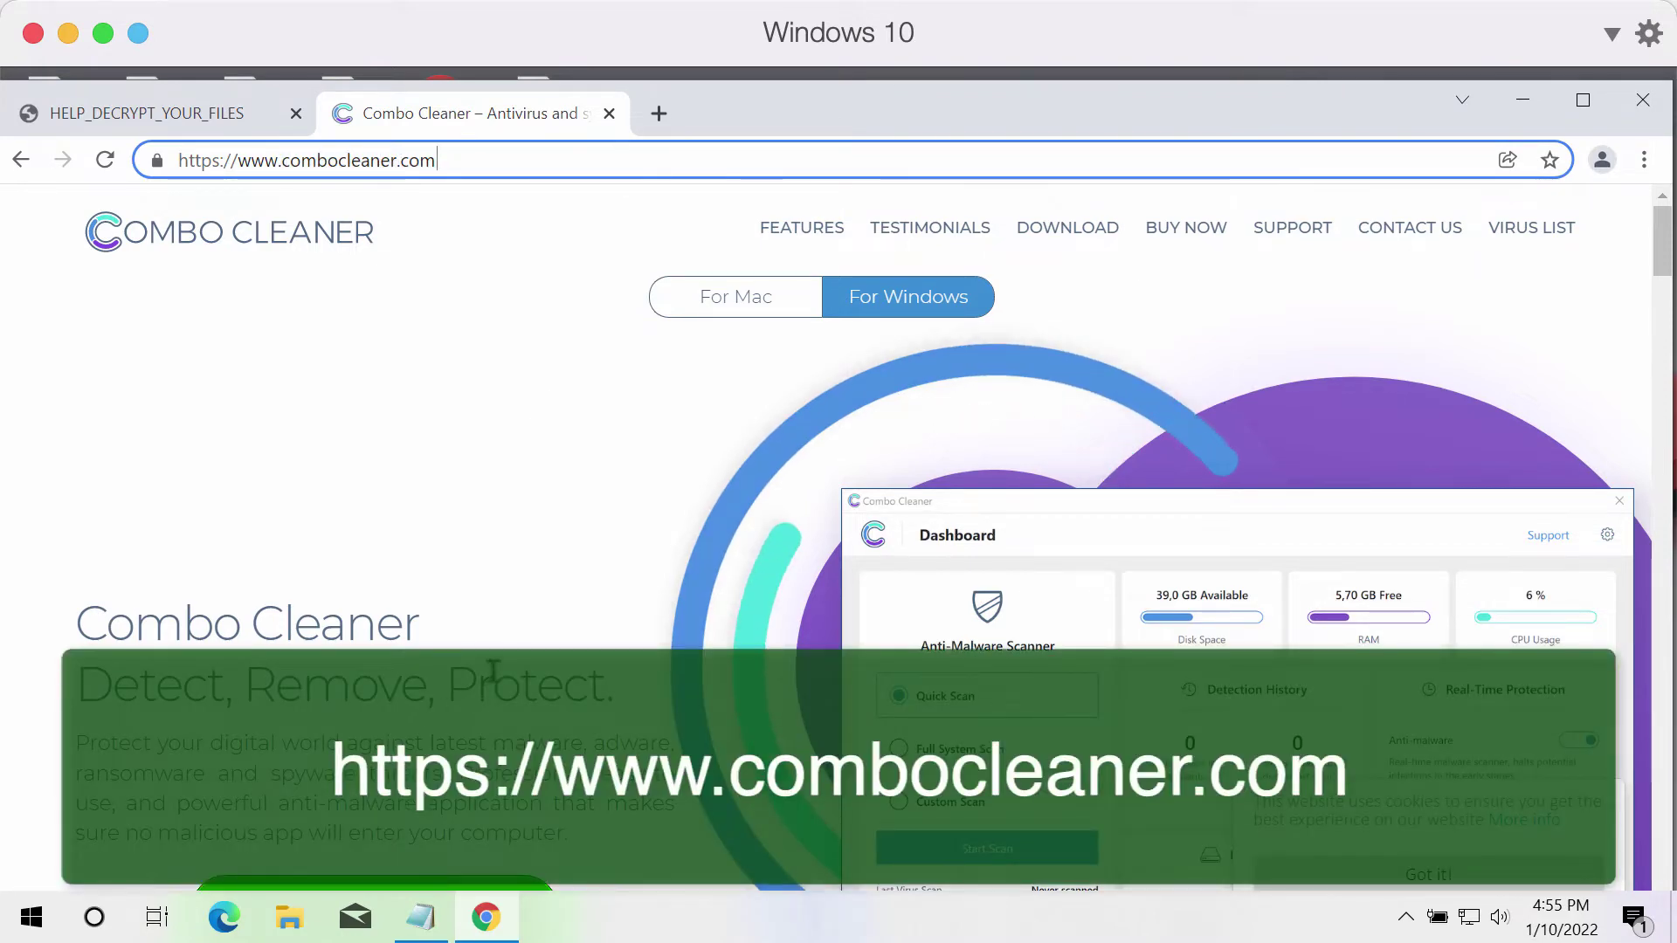
scroll(494, 670, down, 2)
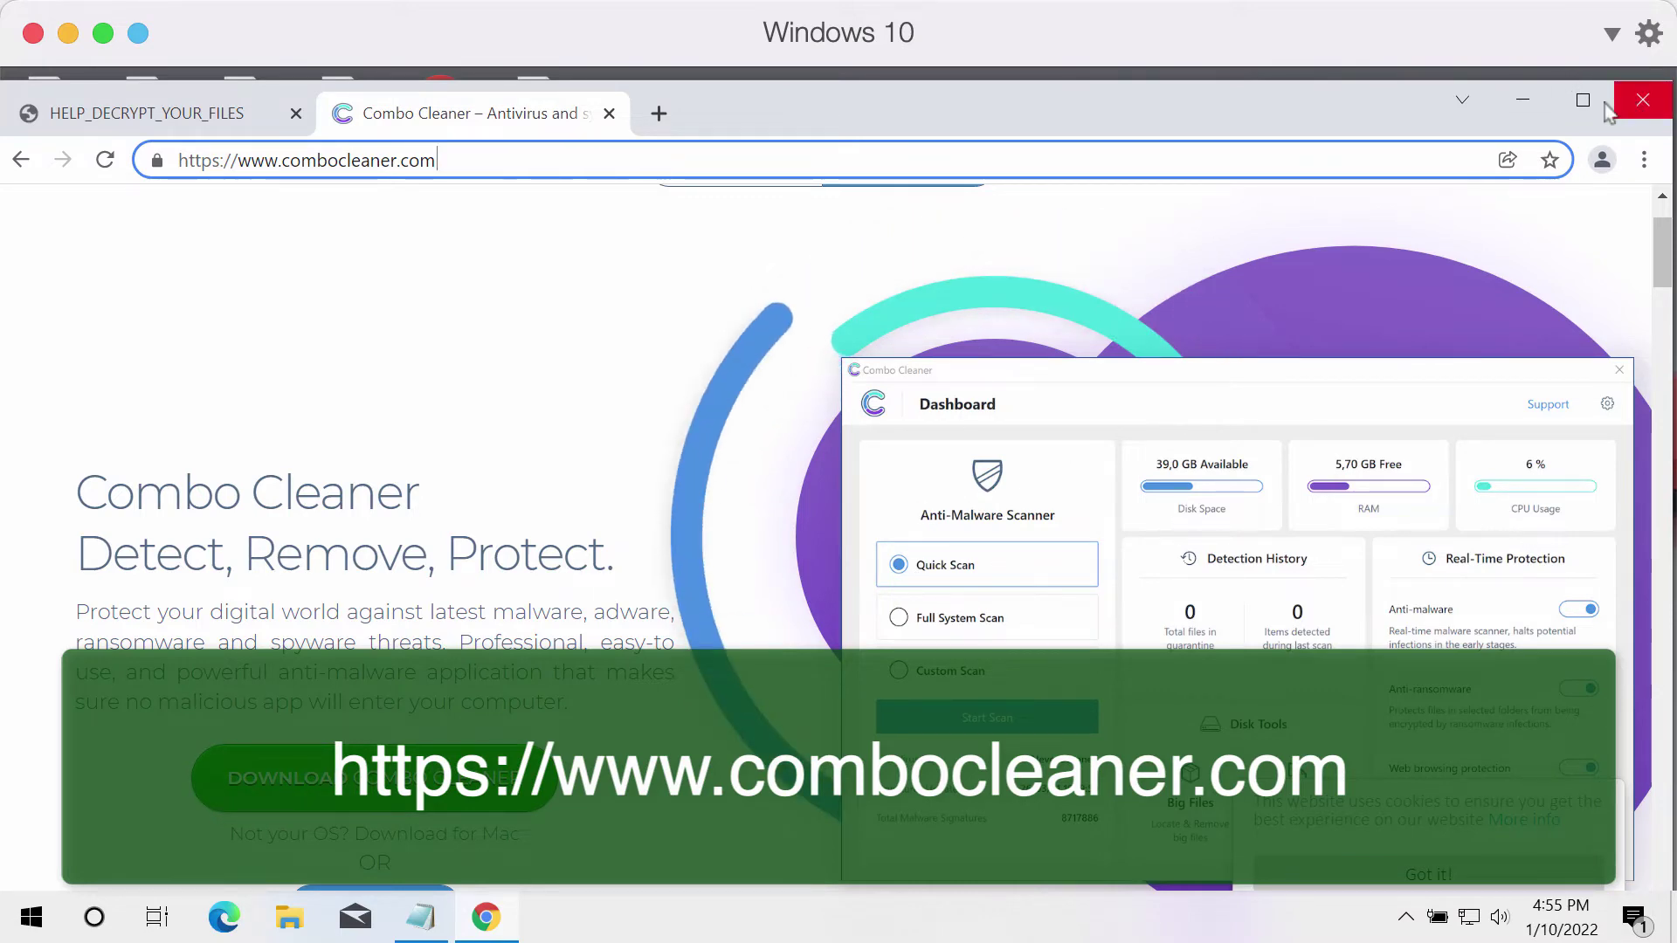
click(1524, 107)
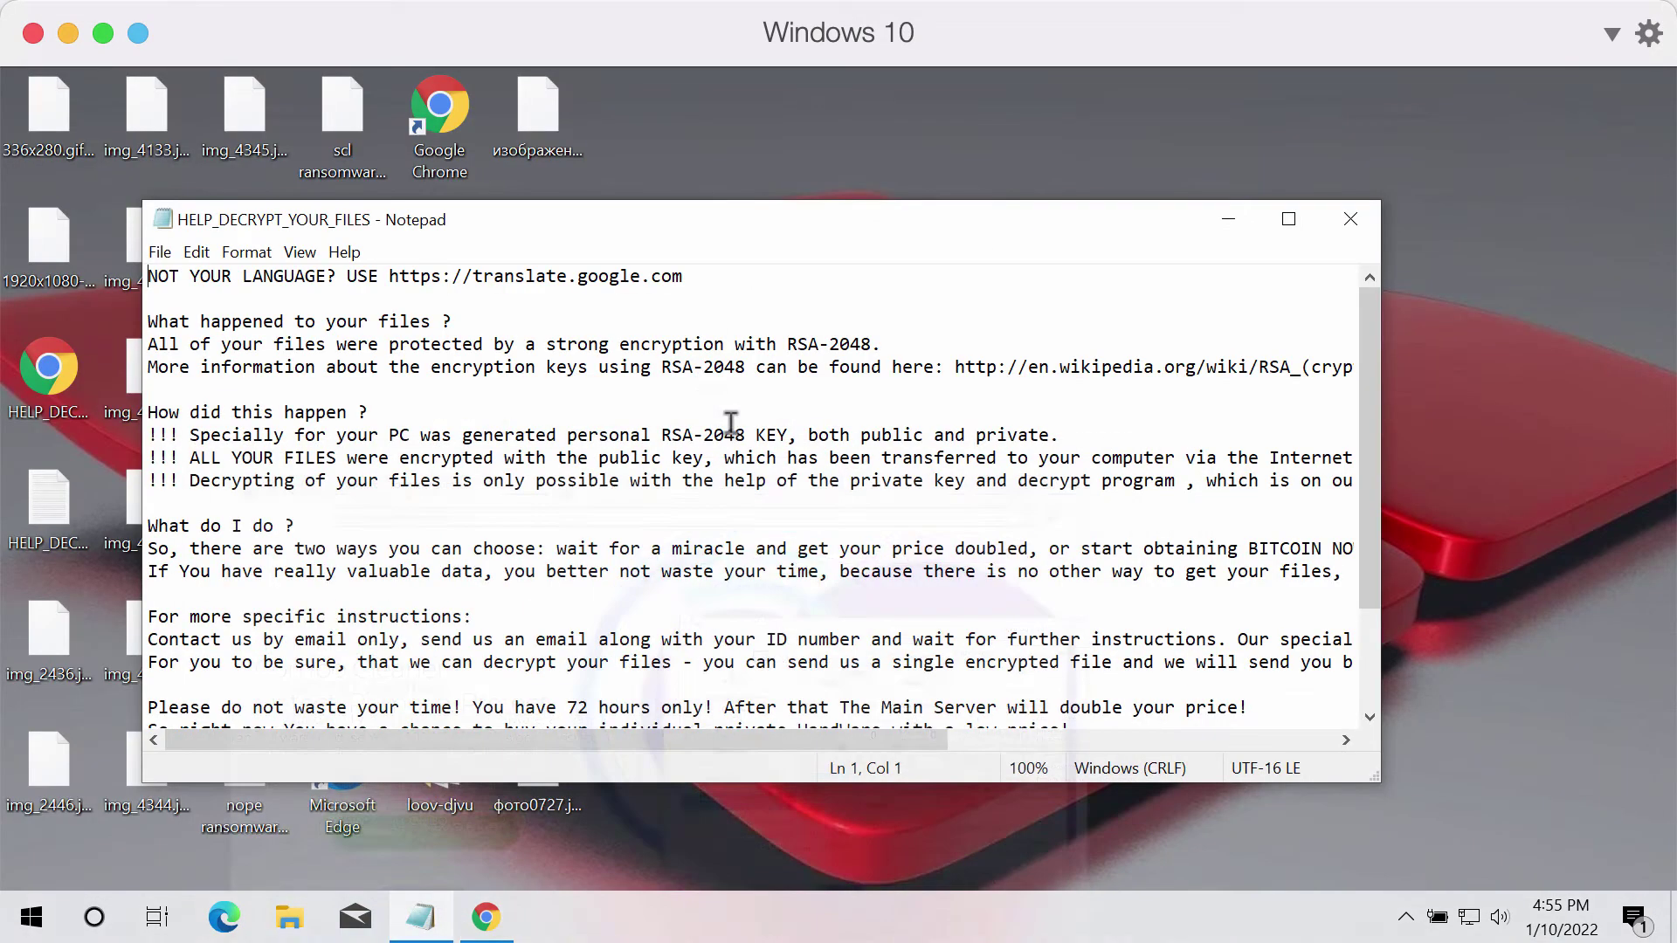
Step: Minimize the Notepad ransom note and launch Combo Cleaner from its desktop shortcut
click(1229, 220)
click(450, 259)
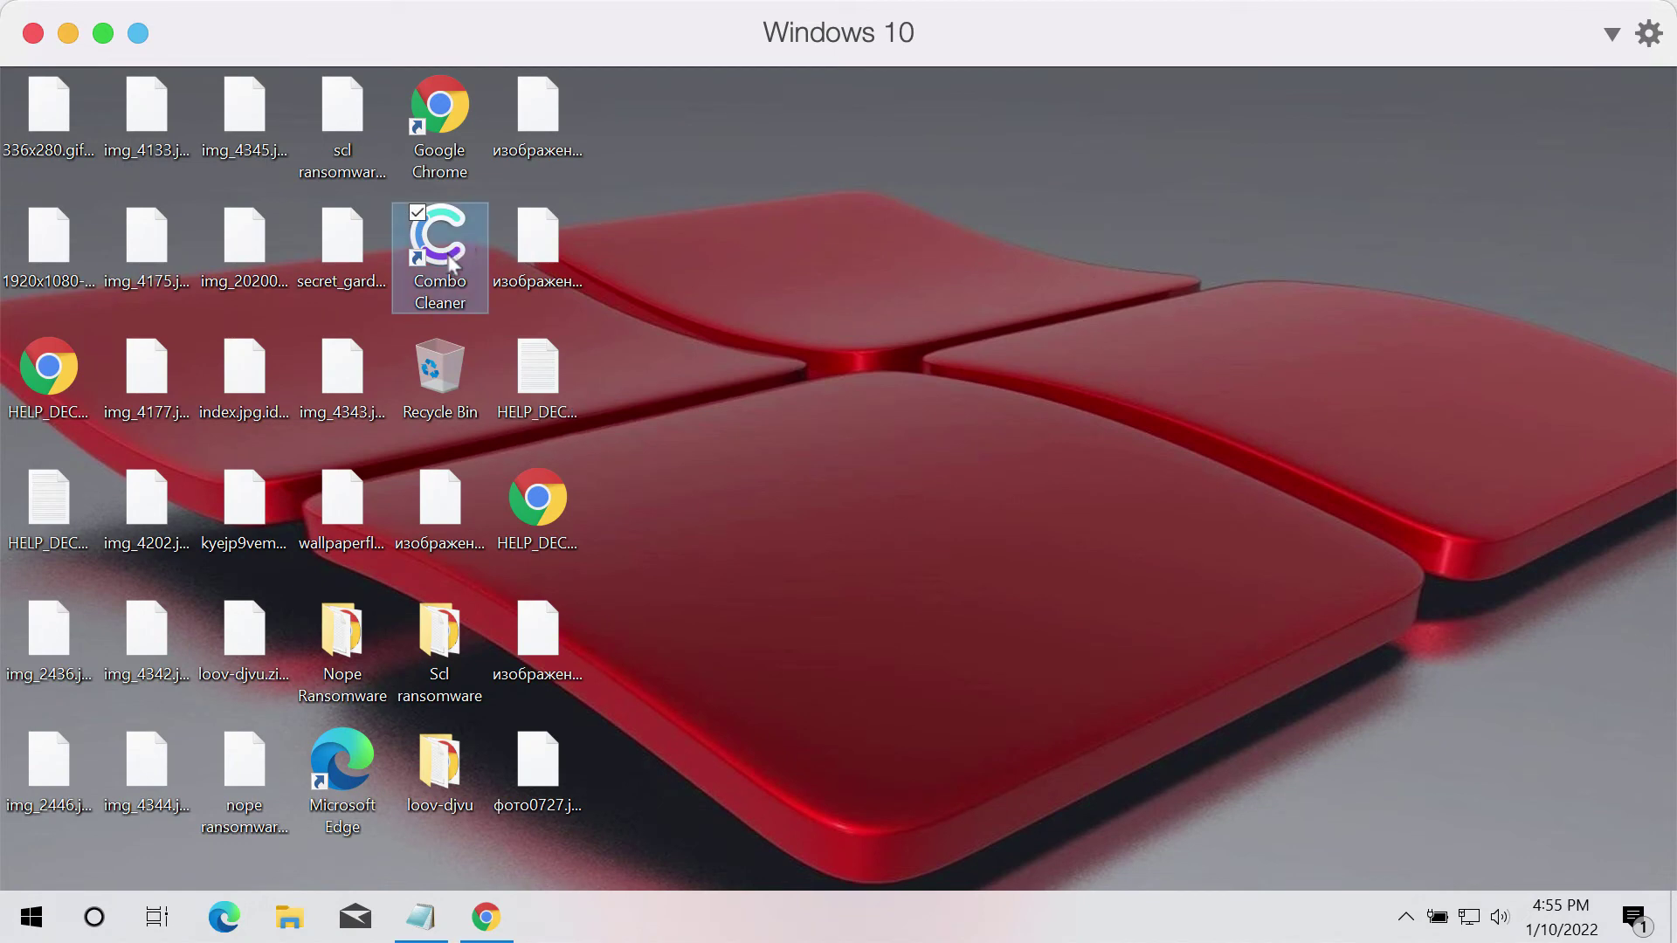
double_click(451, 258)
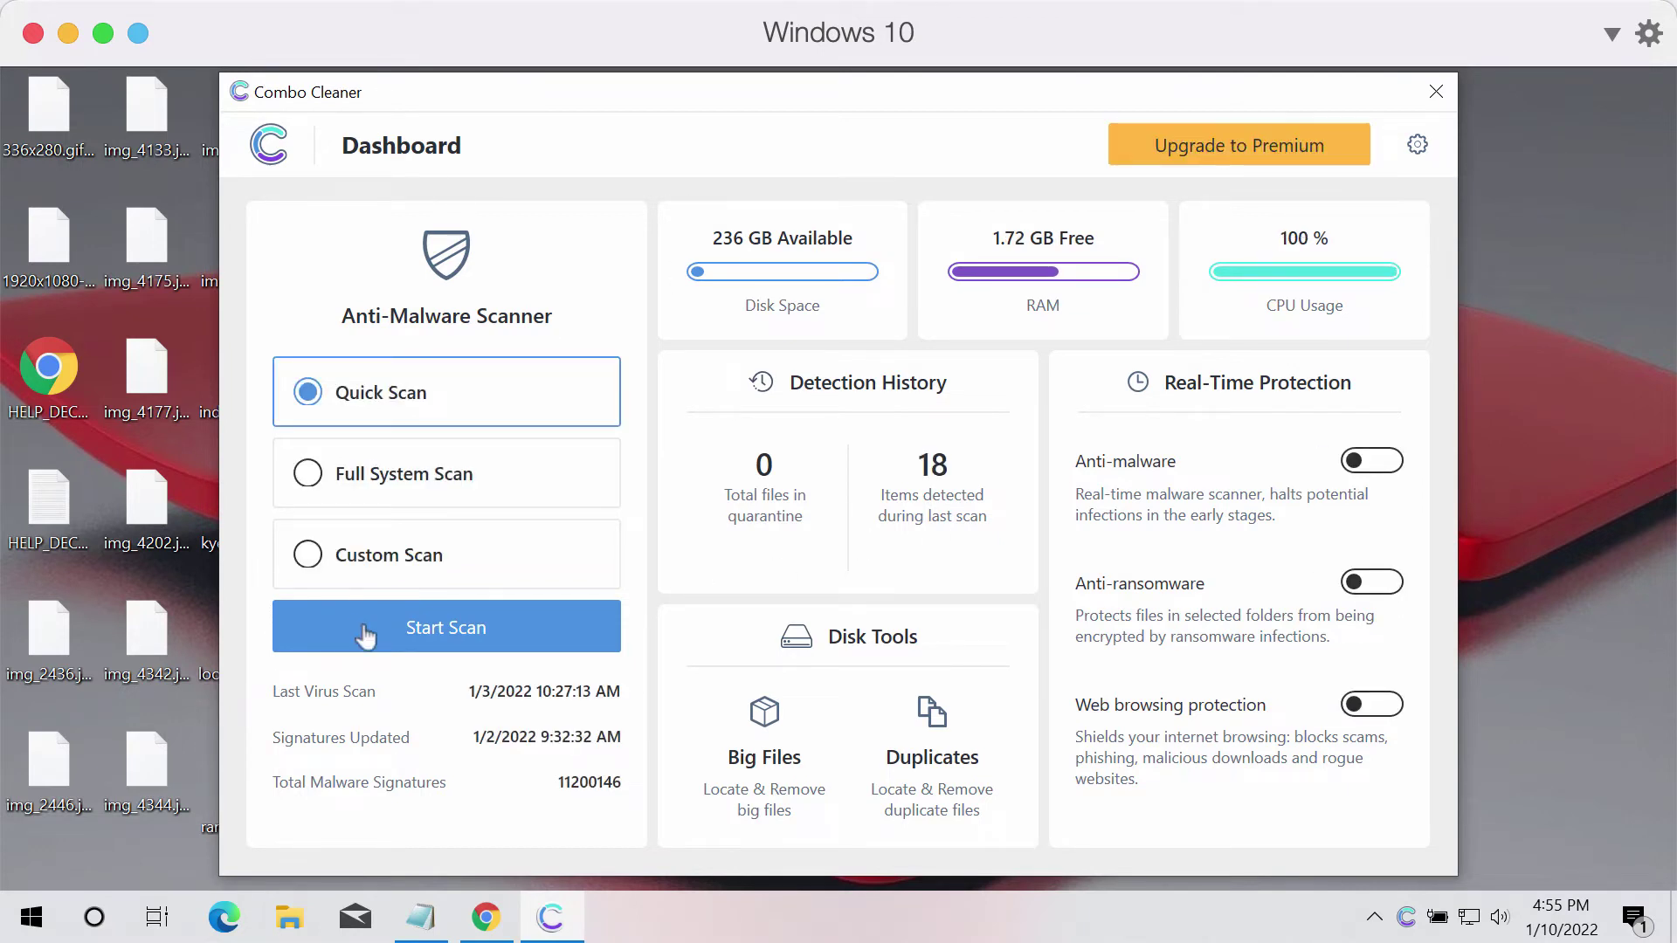
Step: Start a Quick Scan from the Combo Cleaner Dashboard
click(457, 629)
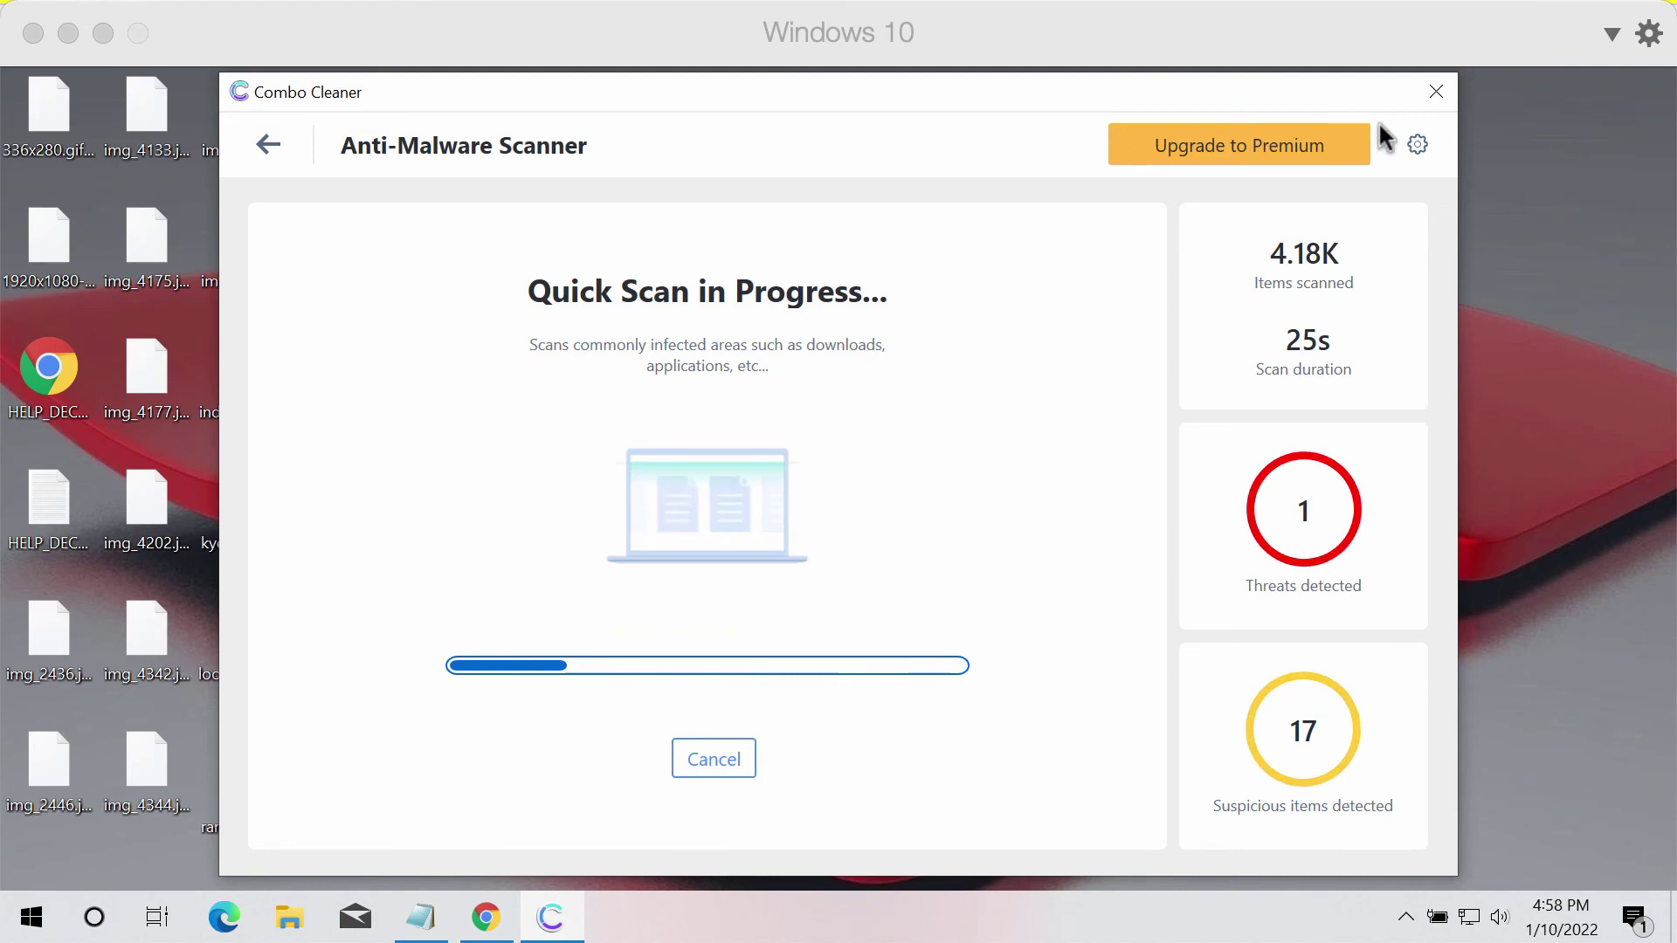
click(1416, 147)
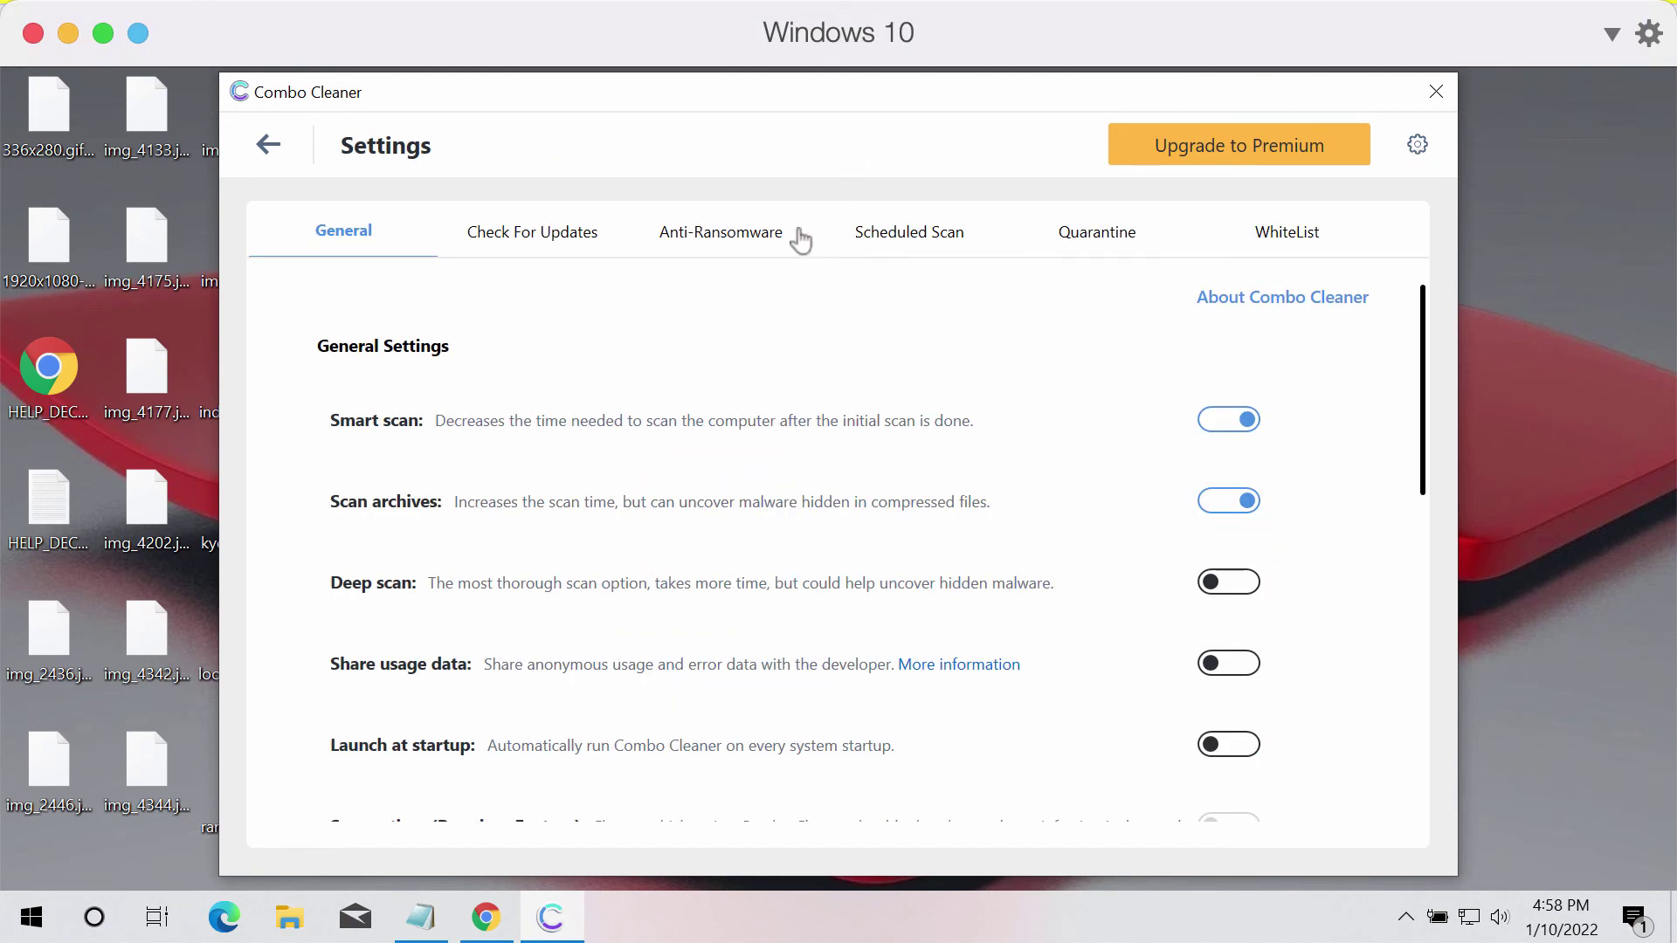
click(738, 252)
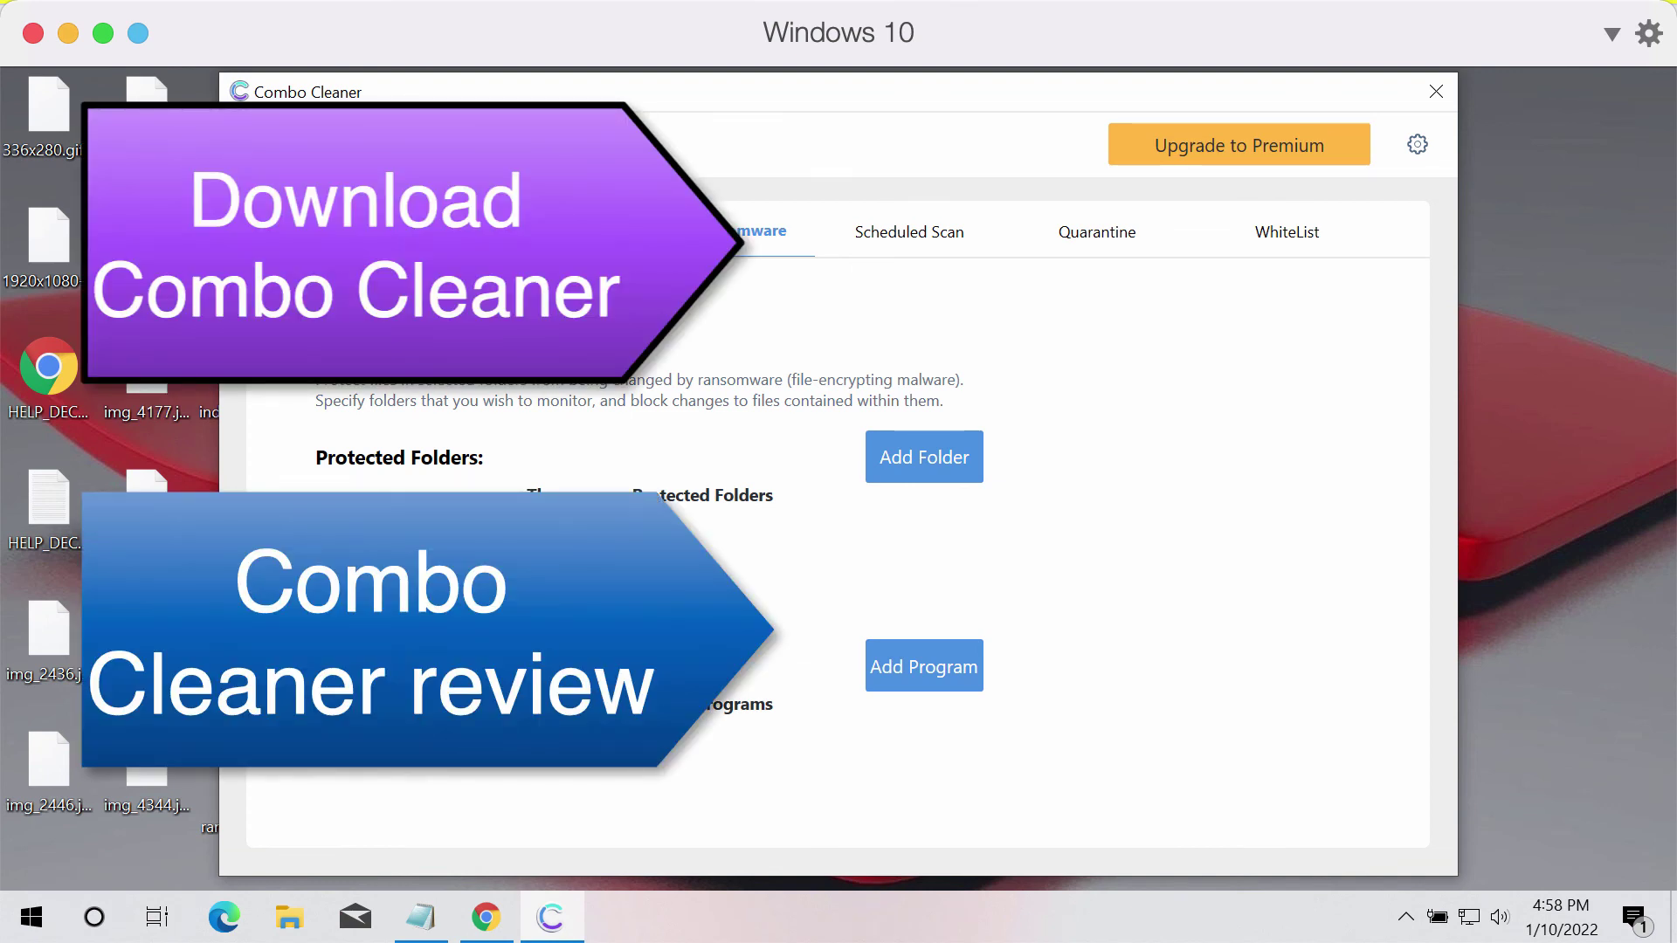
click(262, 144)
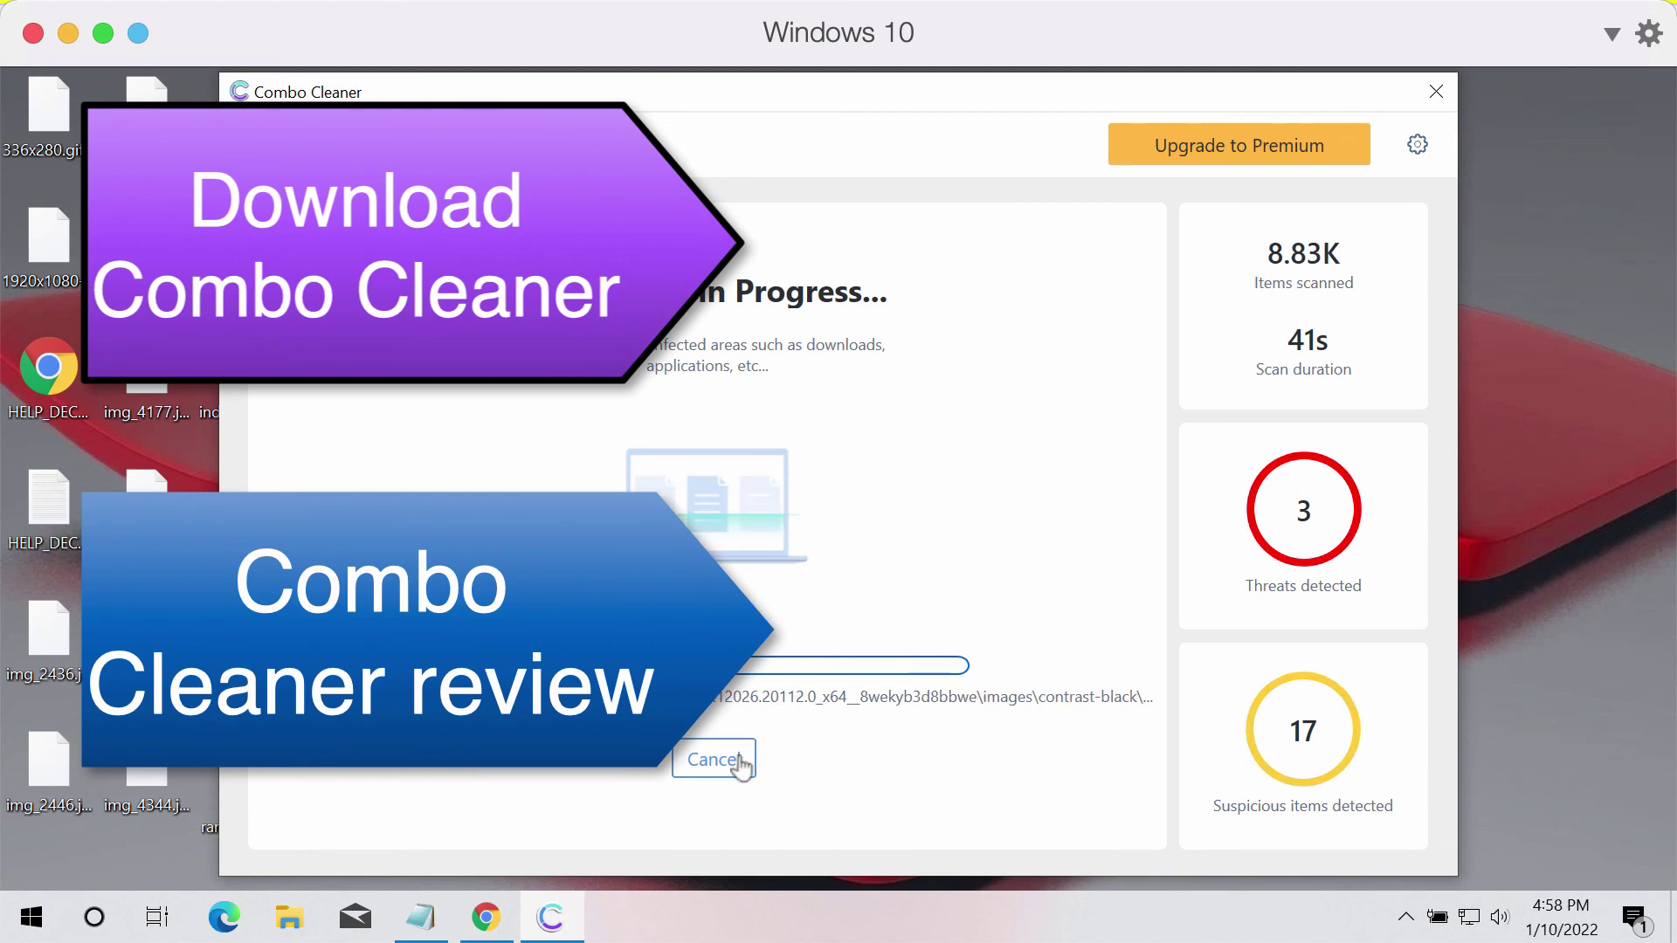
Step: Cancel the scan, confirm with Yes, and scroll through the 20 detected items down to the Infected rows
click(741, 761)
click(784, 622)
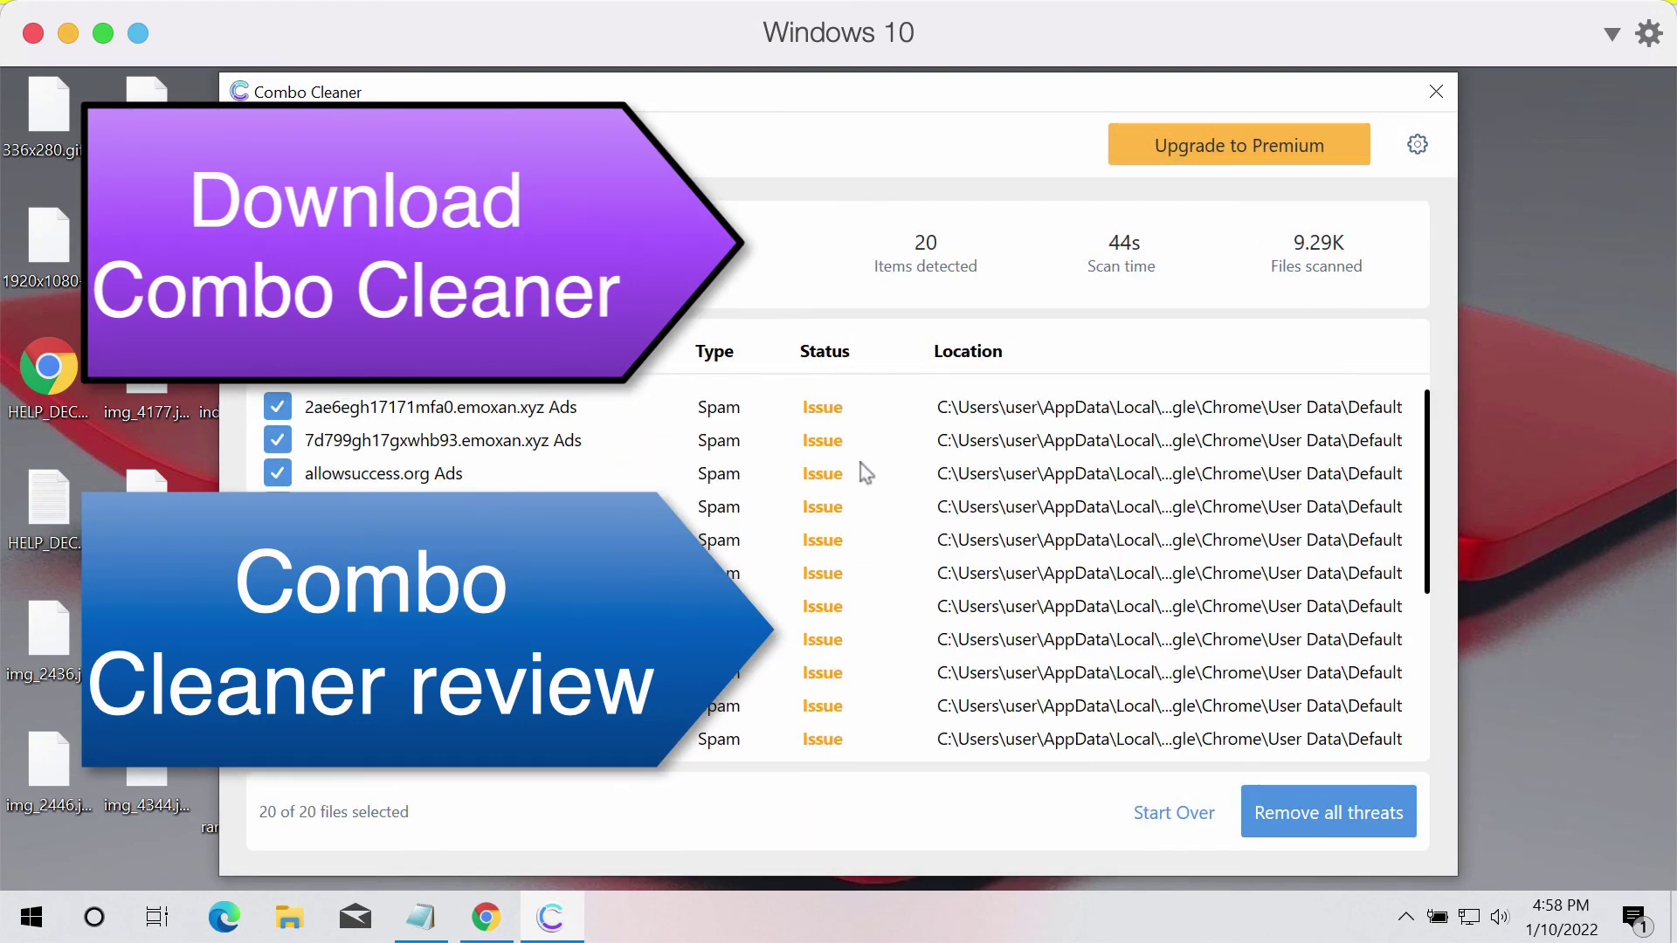
scroll(1126, 523, down, 3)
scroll(1122, 532, up, 3)
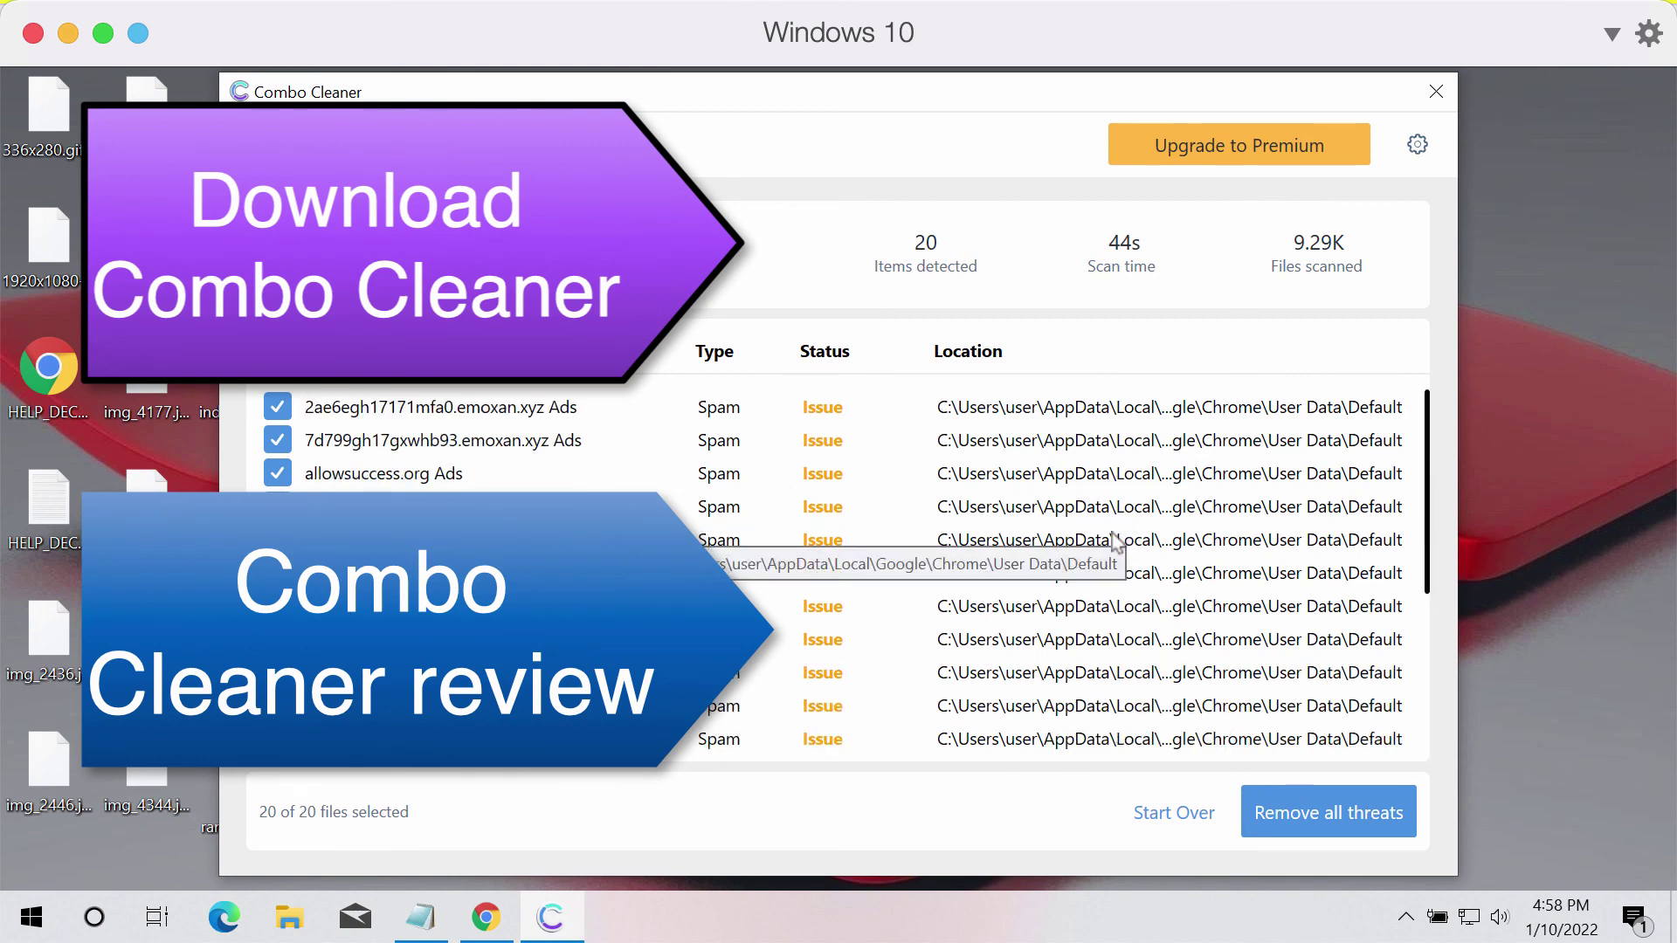
scroll(1116, 541, down, 3)
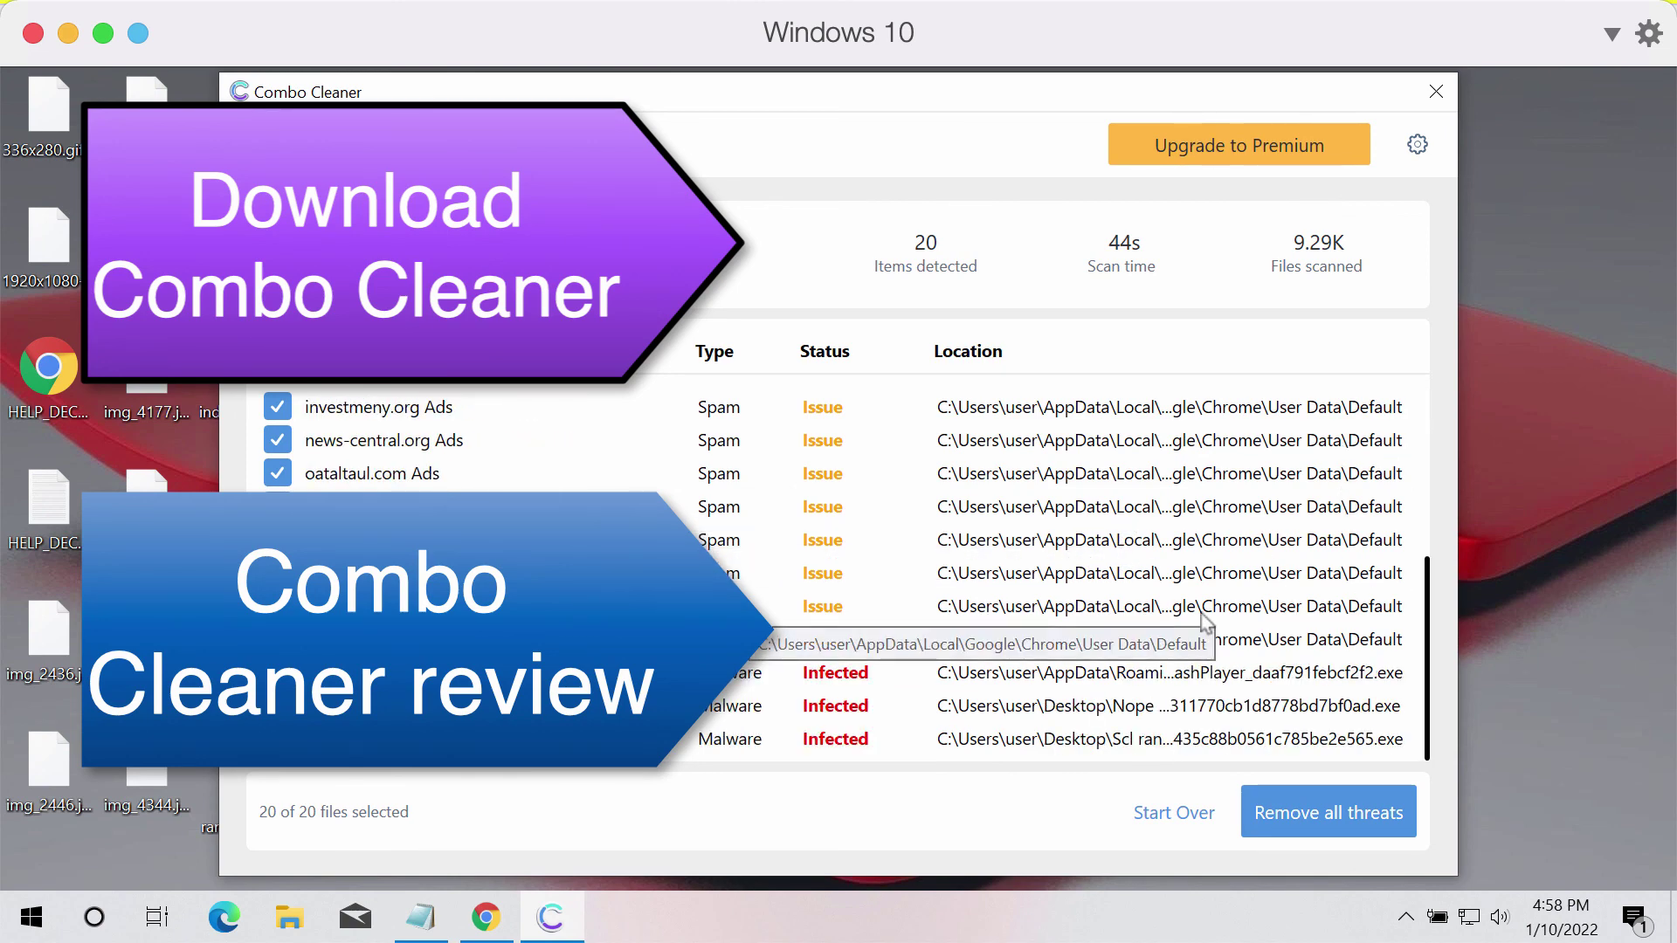
scroll(1203, 620, up, 3)
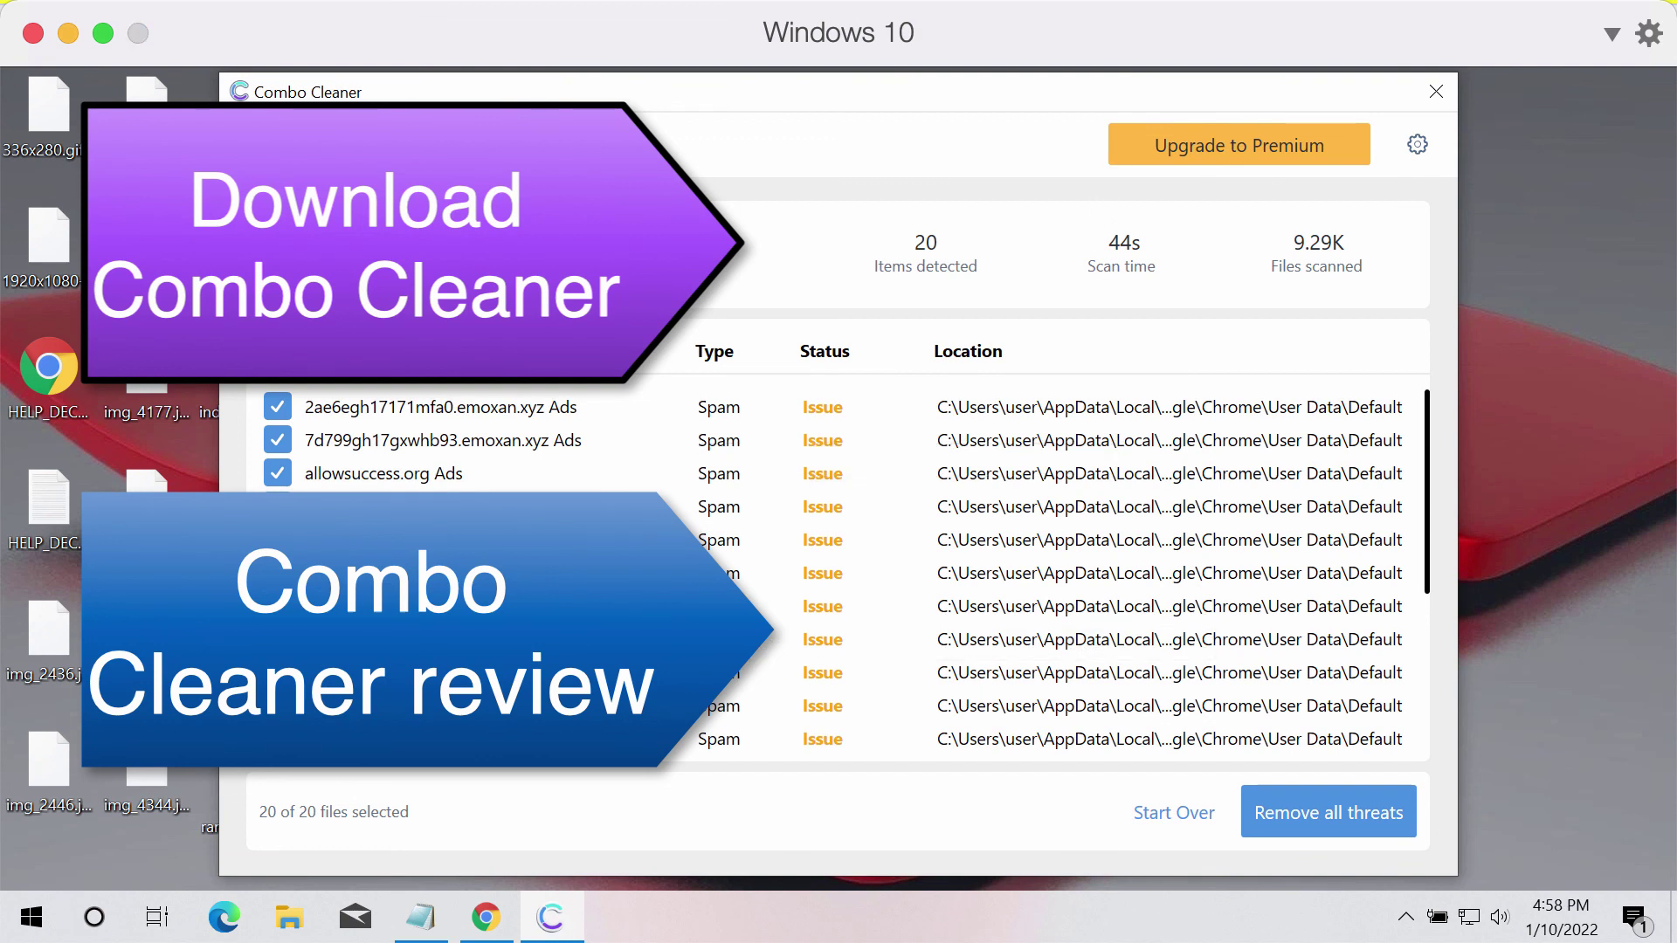